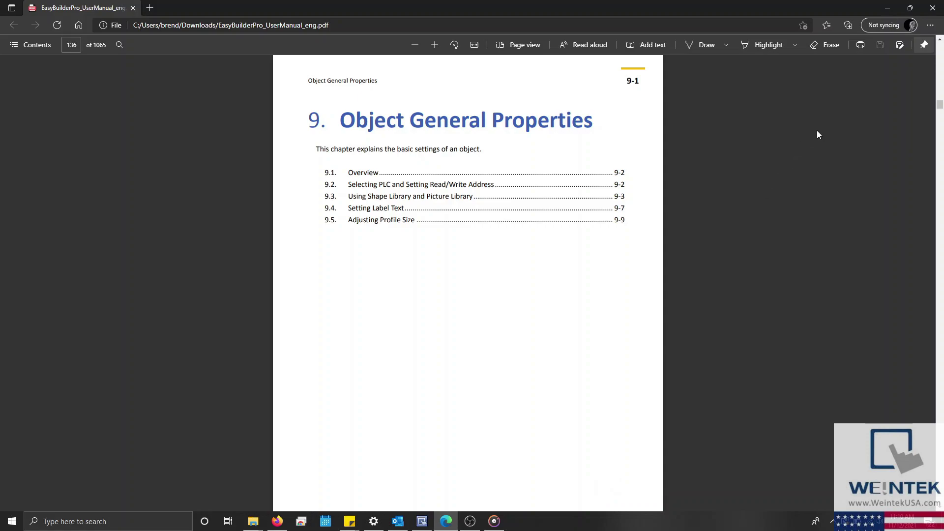
Minimize the user manual PDF in Edge to reveal the EasyBuilder Pro project
{"action": "left_click", "coordinate": [887, 6]}
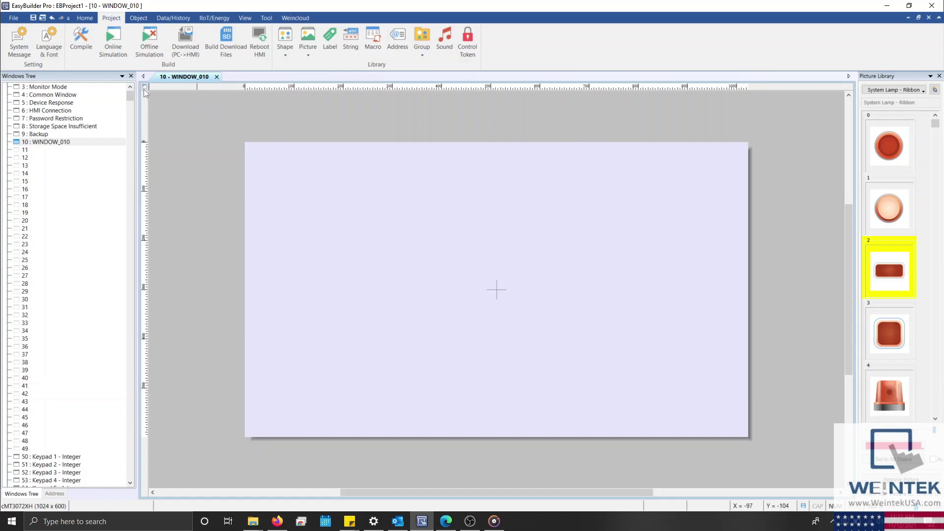
Check the MODBUS TCP/IP device entry in System Parameter Settings, then close it
{"action": "left_click", "coordinate": [85, 18]}
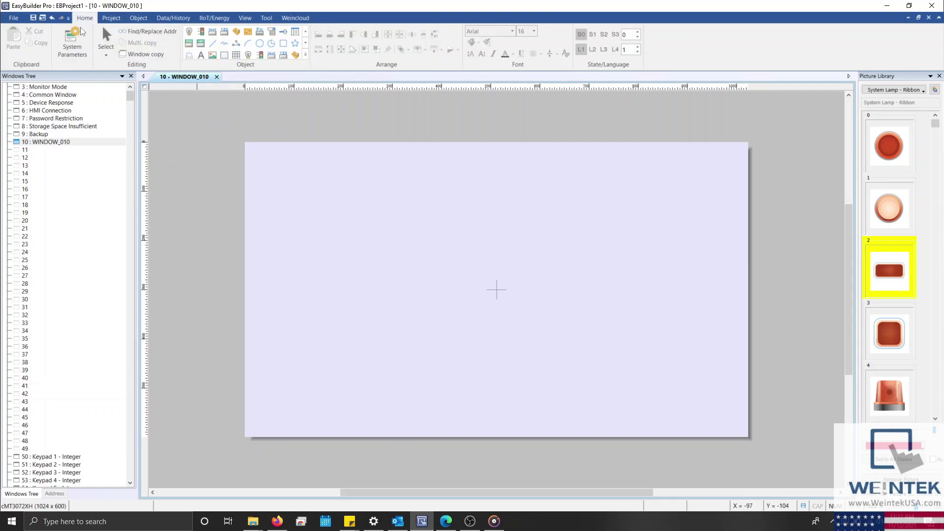
{"action": "left_click", "coordinate": [80, 31]}
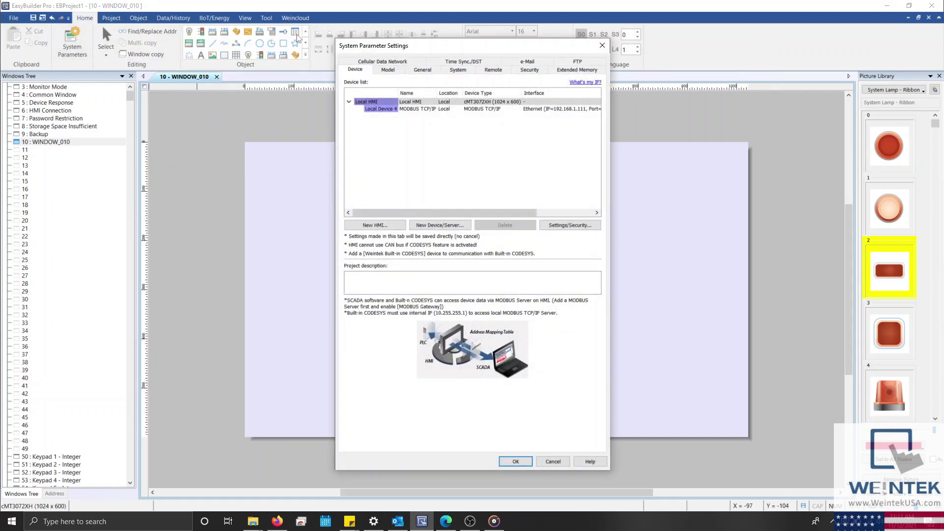
{"action": "left_click", "coordinate": [418, 110]}
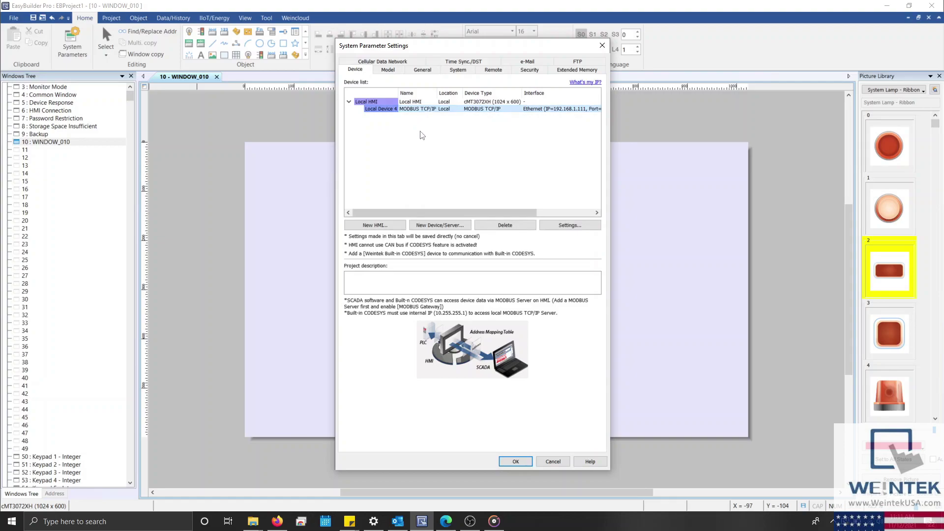
{"action": "key", "text": "Return"}
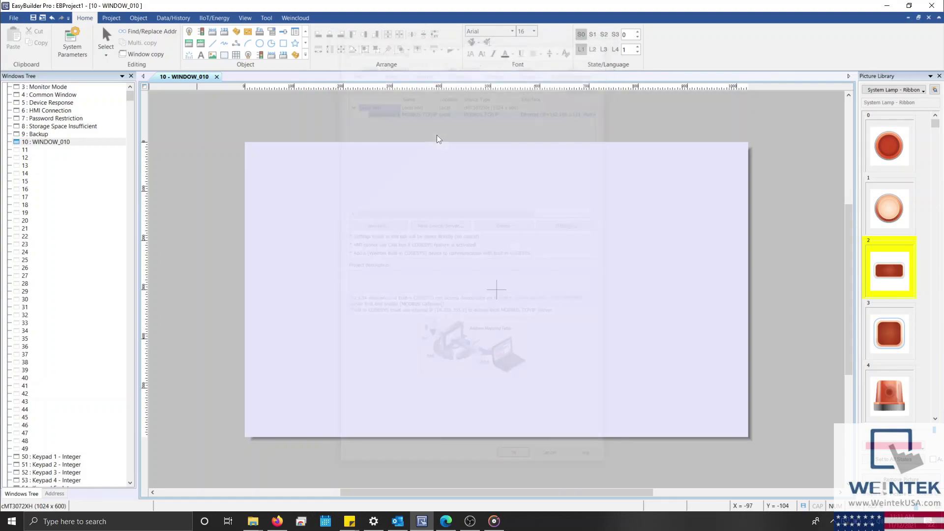
Expand the object gallery and start a new Bit Lamp object from the Object tab
{"action": "left_click", "coordinate": [306, 55]}
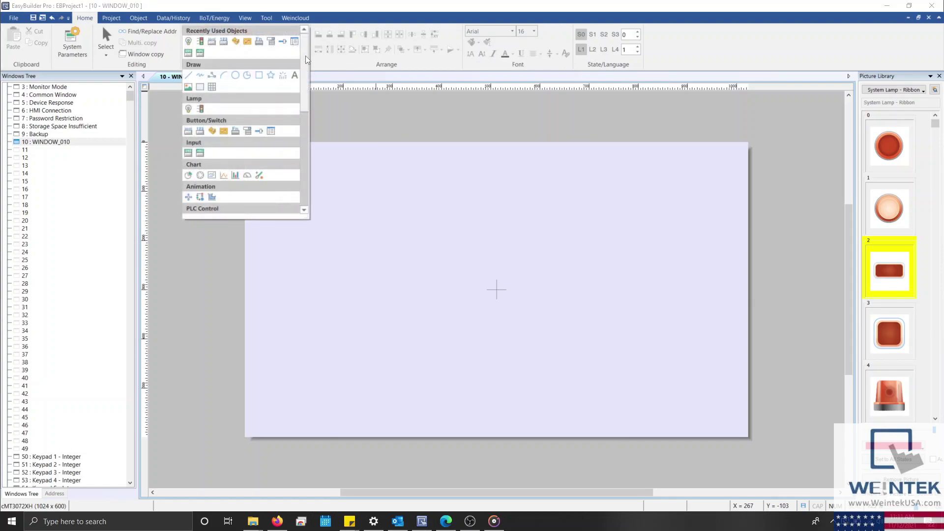
{"action": "mouse_move", "coordinate": [305, 64]}
{"action": "left_mouse_down"}
{"action": "mouse_move", "coordinate": [309, 148]}
{"action": "mouse_move", "coordinate": [306, 54]}
{"action": "left_mouse_up"}
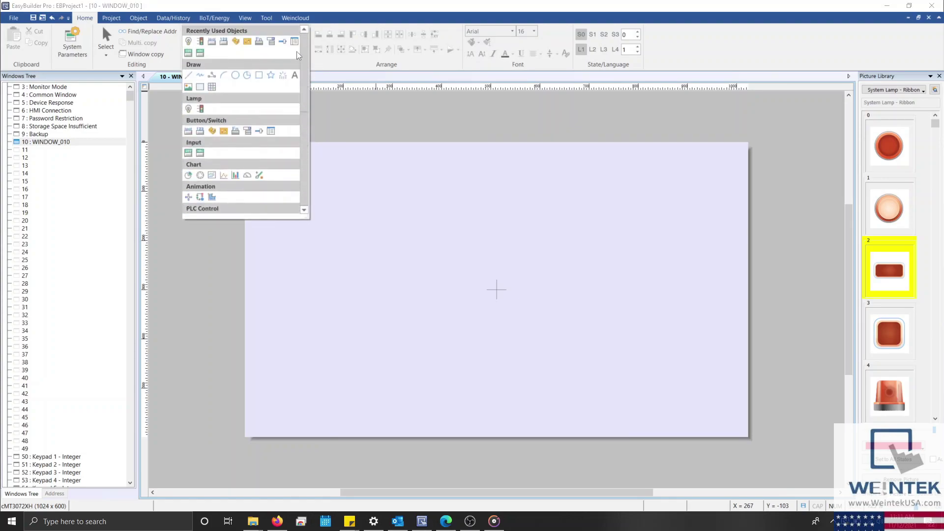
{"action": "left_click", "coordinate": [134, 18]}
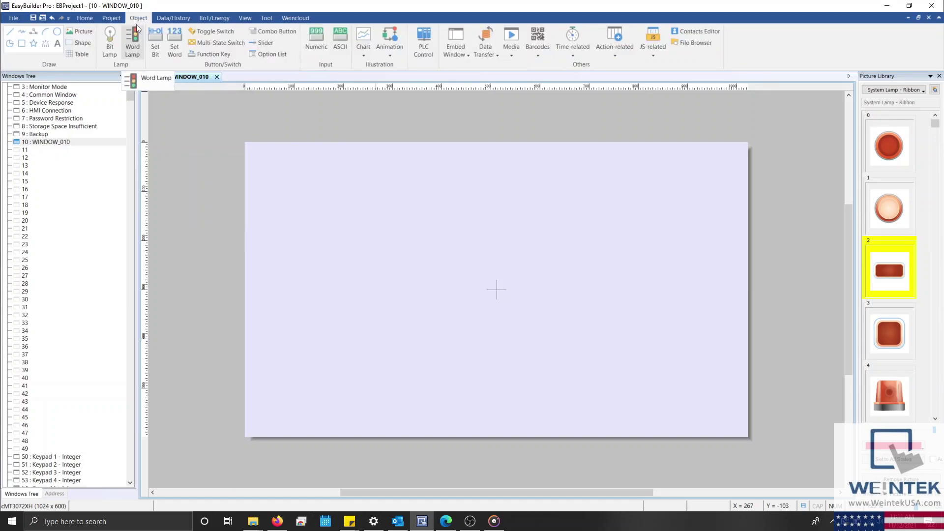
{"action": "left_click", "coordinate": [117, 47]}
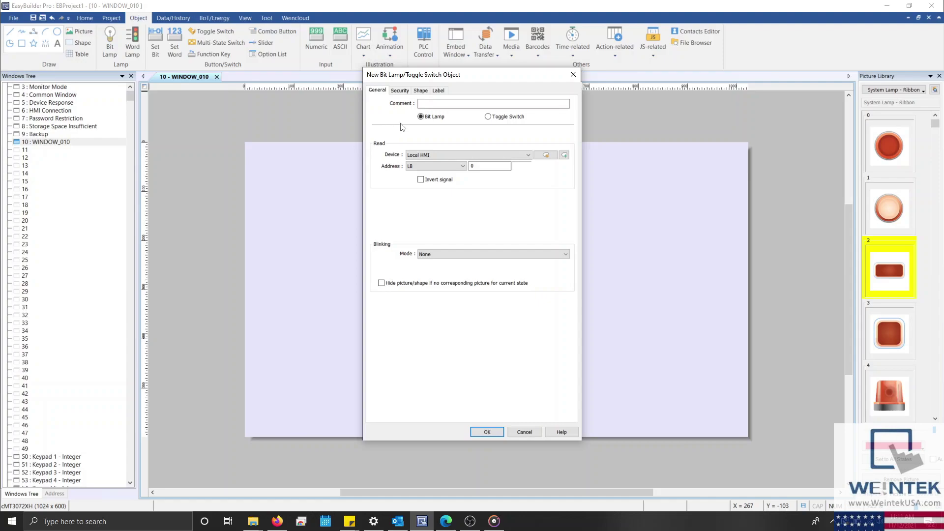
Review the lamp's device list, Shape and Label settings, keeping the Local HMI device
{"action": "left_click", "coordinate": [433, 154]}
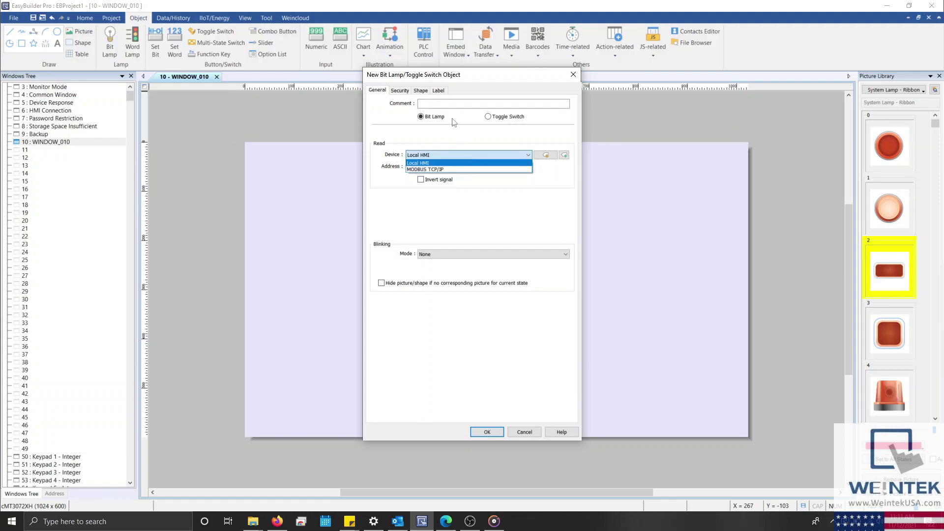
{"action": "left_click", "coordinate": [421, 91]}
{"action": "left_click", "coordinate": [421, 91]}
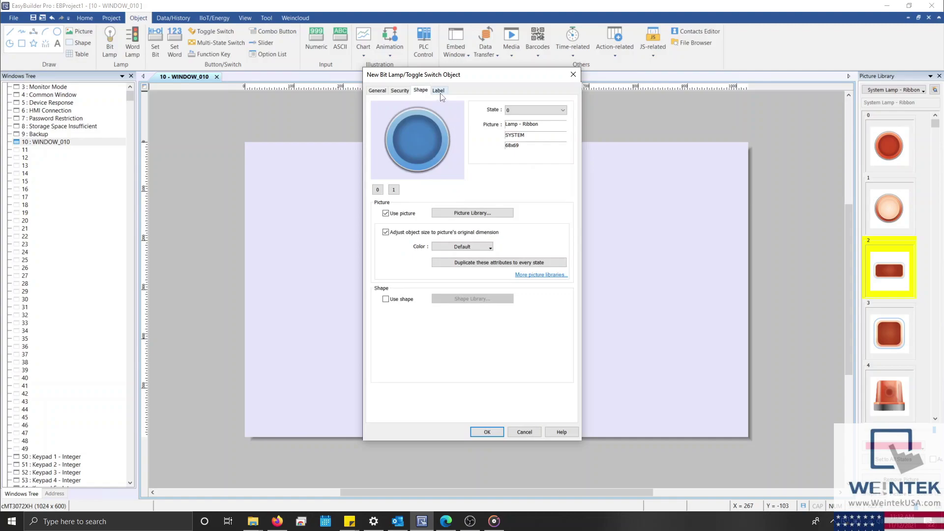
{"action": "left_click", "coordinate": [439, 91]}
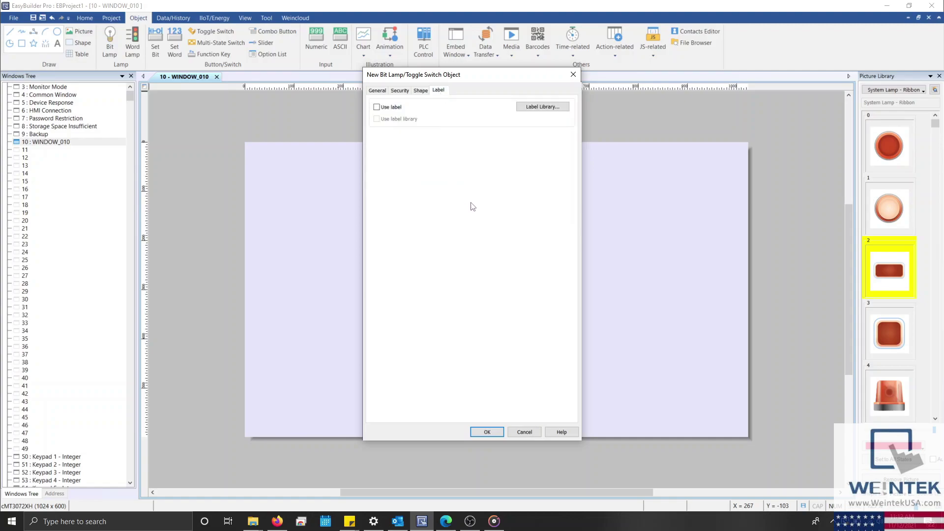
Place the trial Bit Lamp at the canvas centre, then delete it
{"action": "left_click", "coordinate": [487, 432]}
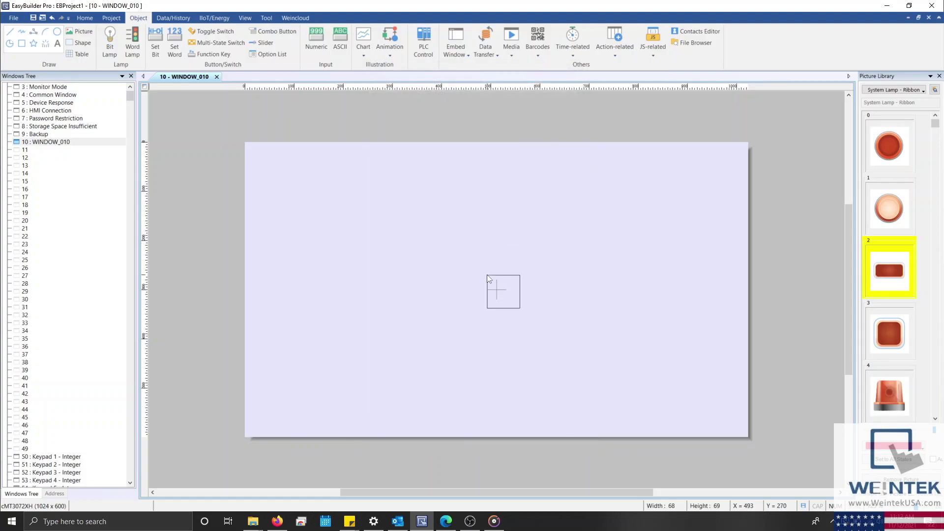
{"action": "left_click", "coordinate": [484, 278]}
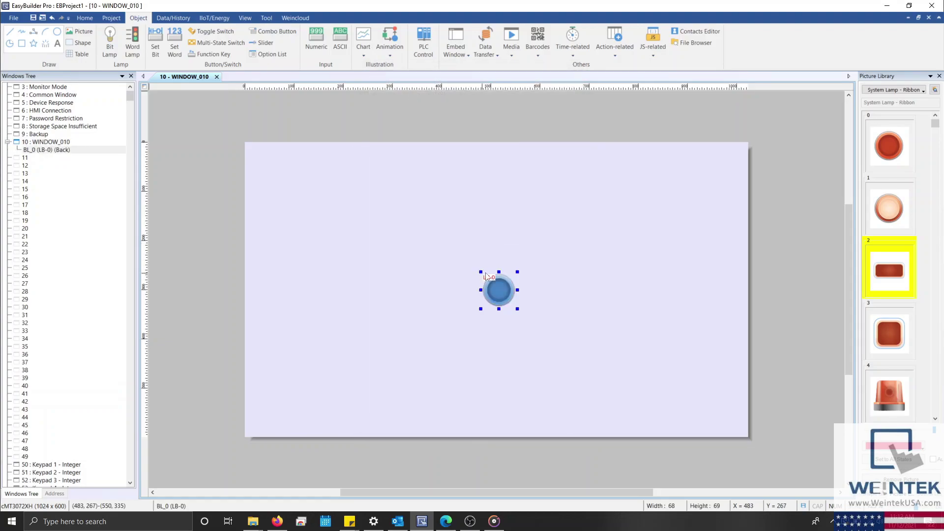
{"action": "key", "text": "Delete"}
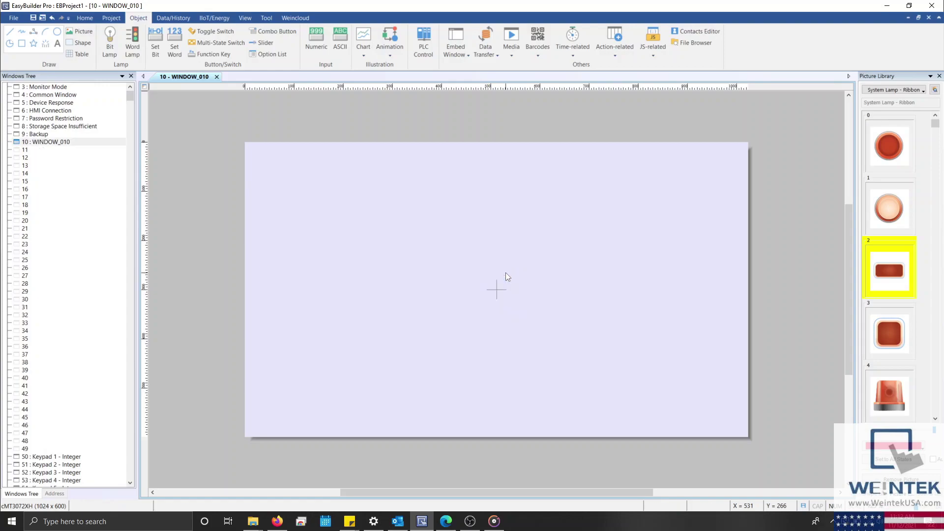
{"action": "left_click", "coordinate": [83, 19]}
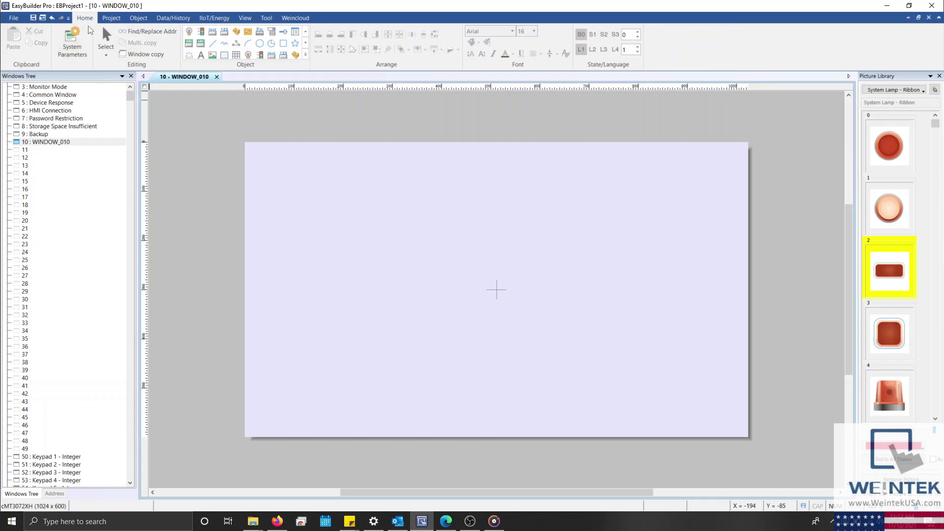
{"action": "left_click", "coordinate": [87, 38]}
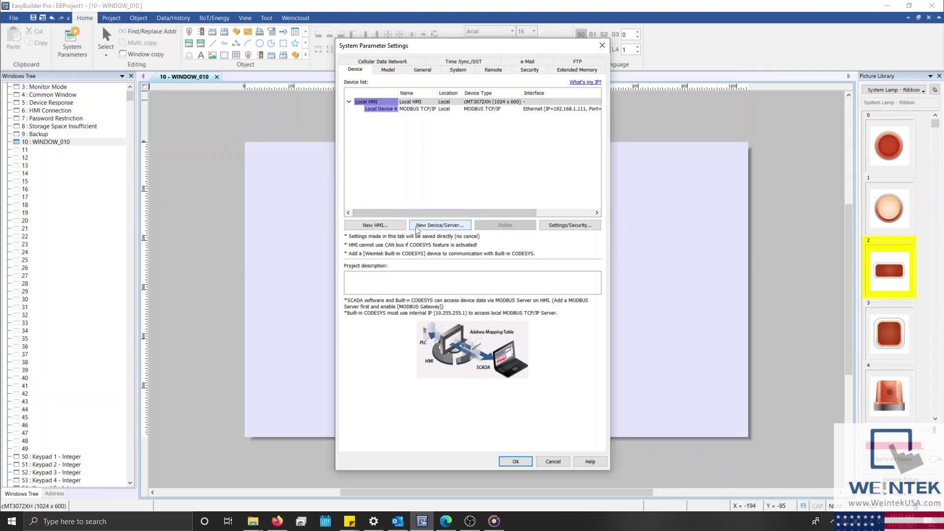
{"action": "key", "text": "Escape"}
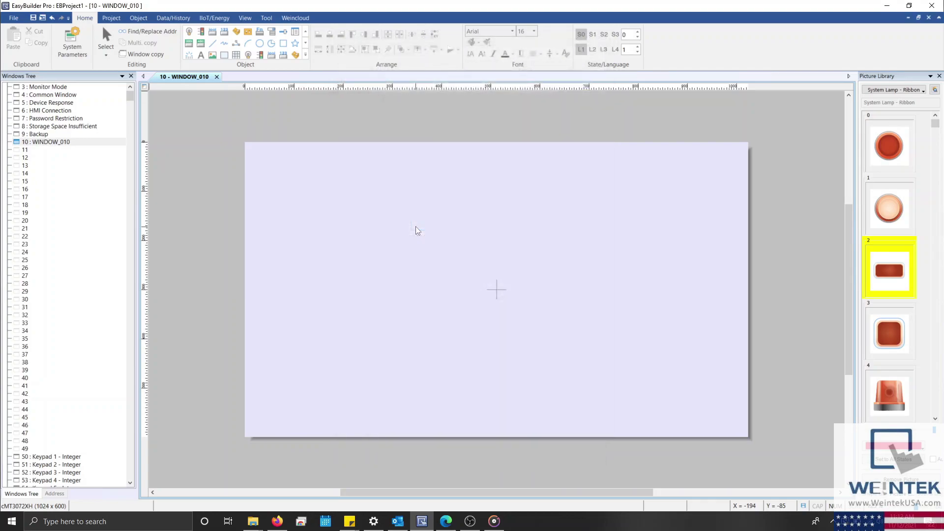
Create a new Bit Lamp reading MODBUS TCP/IP address type 1x, address 100
{"action": "left_click", "coordinate": [189, 31]}
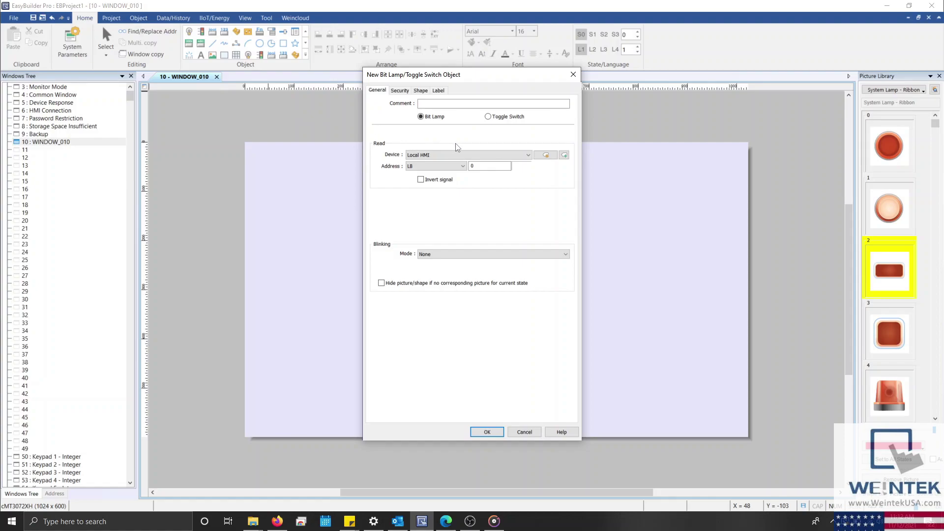
{"action": "left_click", "coordinate": [462, 155]}
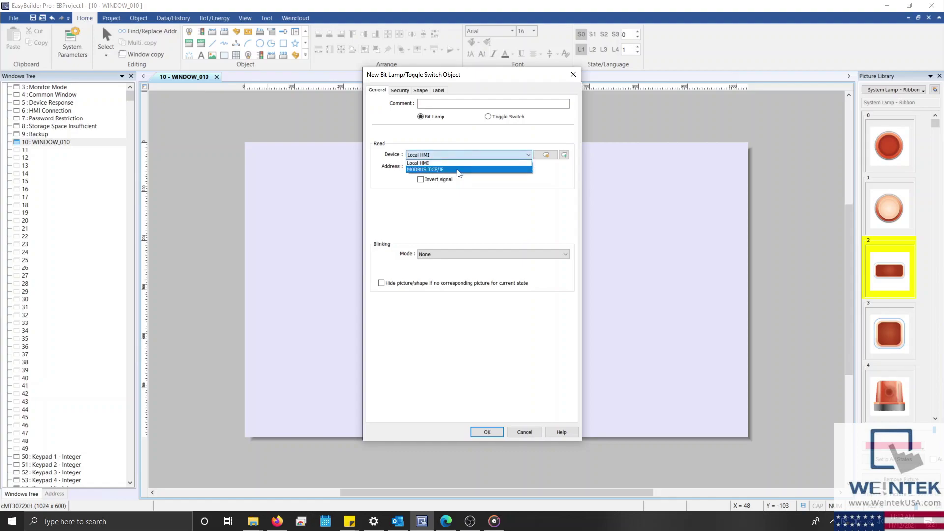
{"action": "left_click", "coordinate": [458, 170]}
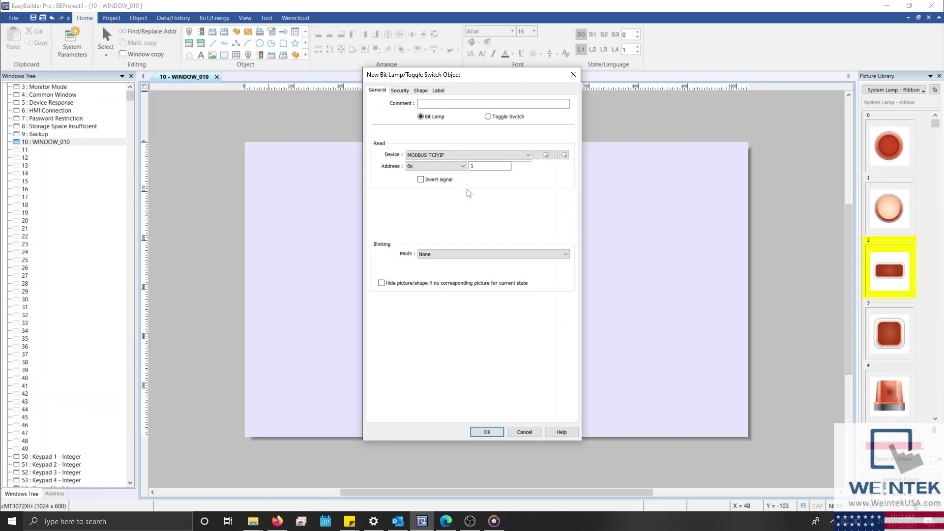
{"action": "left_click", "coordinate": [462, 167]}
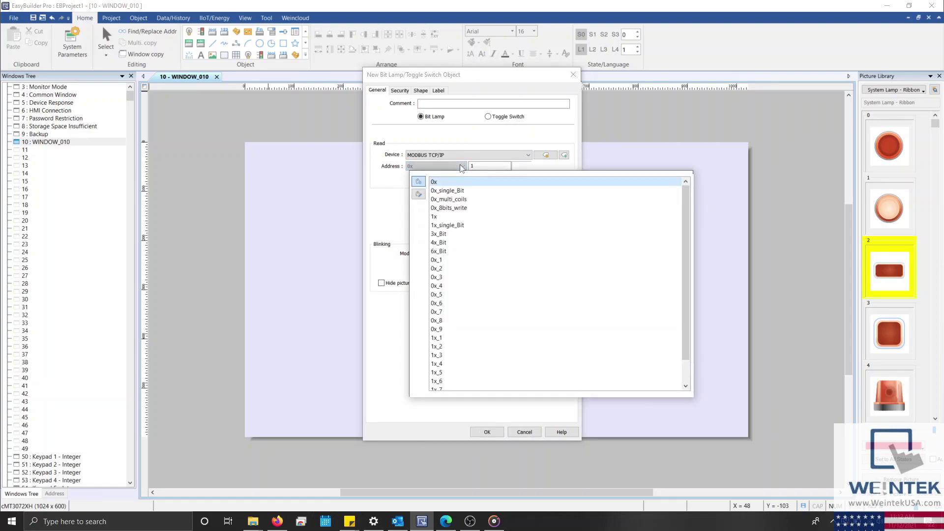
{"action": "left_click", "coordinate": [463, 220]}
{"action": "left_click", "coordinate": [482, 168]}
{"action": "type", "text": "100"}
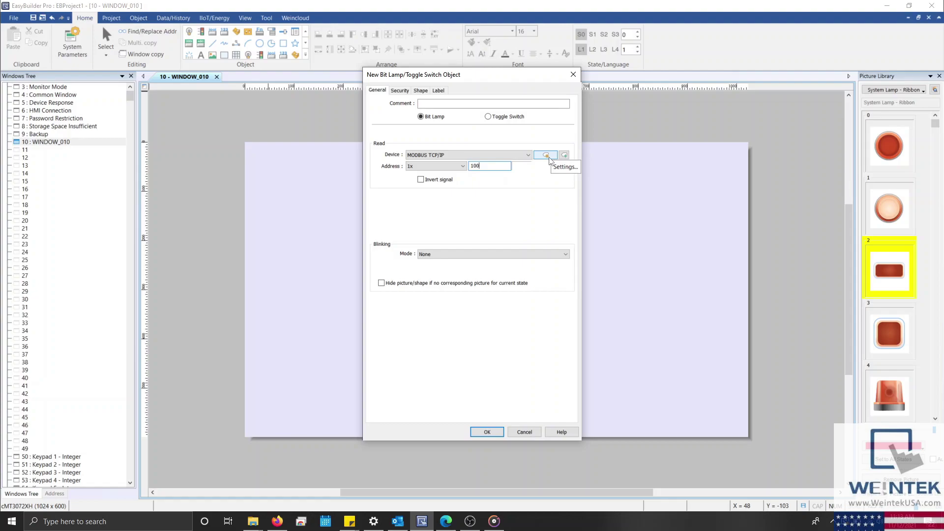
Try a Local HMI address with system tag LB-9000, then close without applying
{"action": "left_click", "coordinate": [549, 157]}
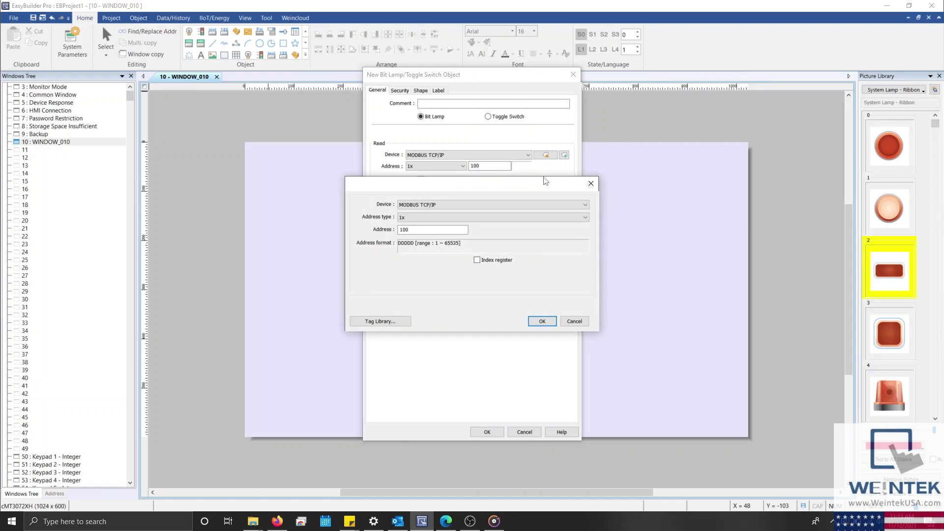
{"action": "left_click", "coordinate": [525, 206]}
{"action": "left_click", "coordinate": [521, 218]}
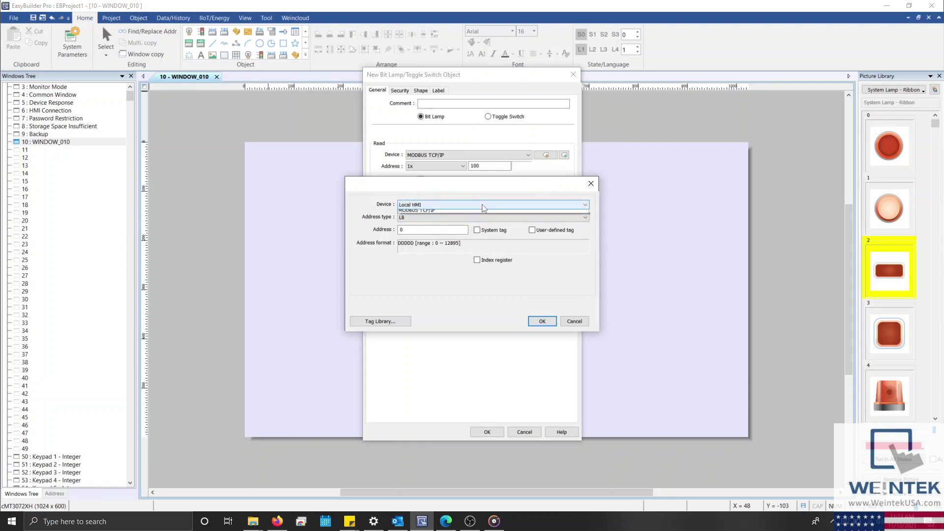
{"action": "left_click", "coordinate": [483, 206]}
{"action": "left_click", "coordinate": [483, 205]}
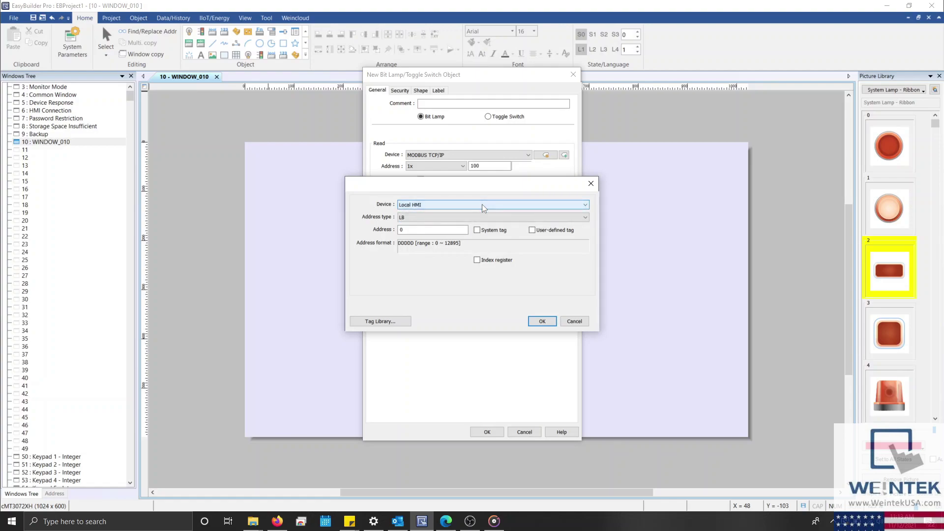
{"action": "left_click", "coordinate": [478, 231]}
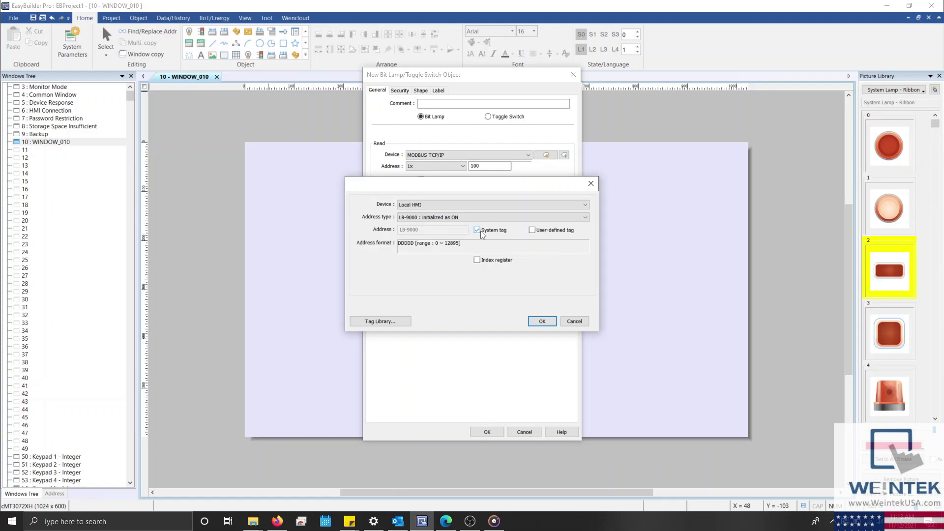
{"action": "left_click", "coordinate": [485, 217]}
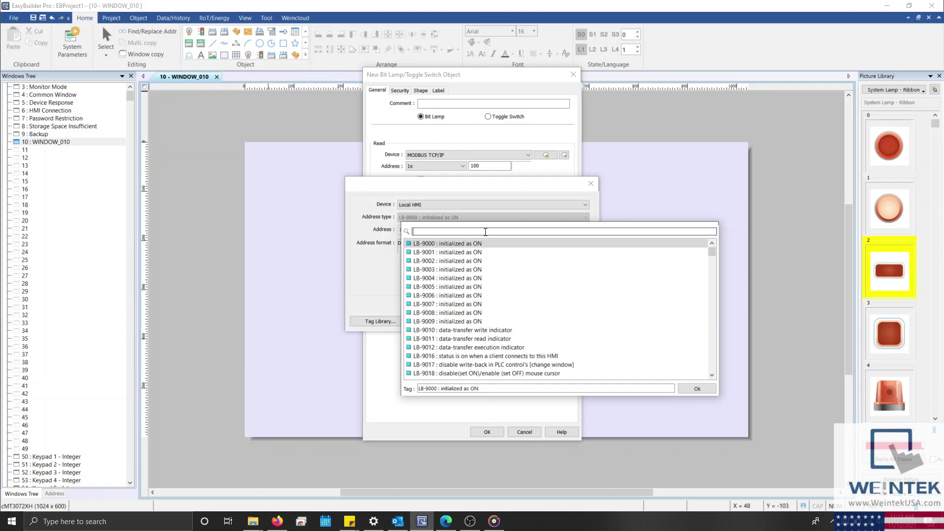
{"action": "left_click", "coordinate": [495, 189]}
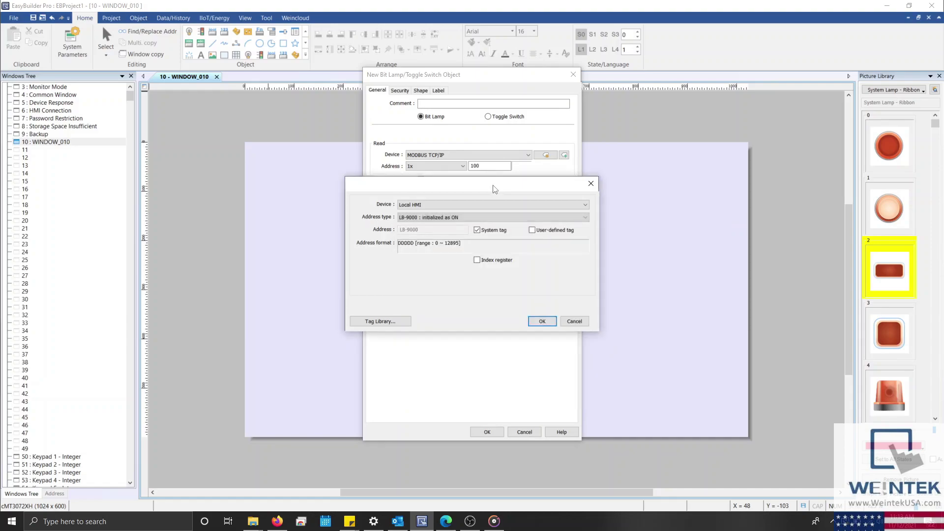
{"action": "left_click", "coordinate": [498, 234]}
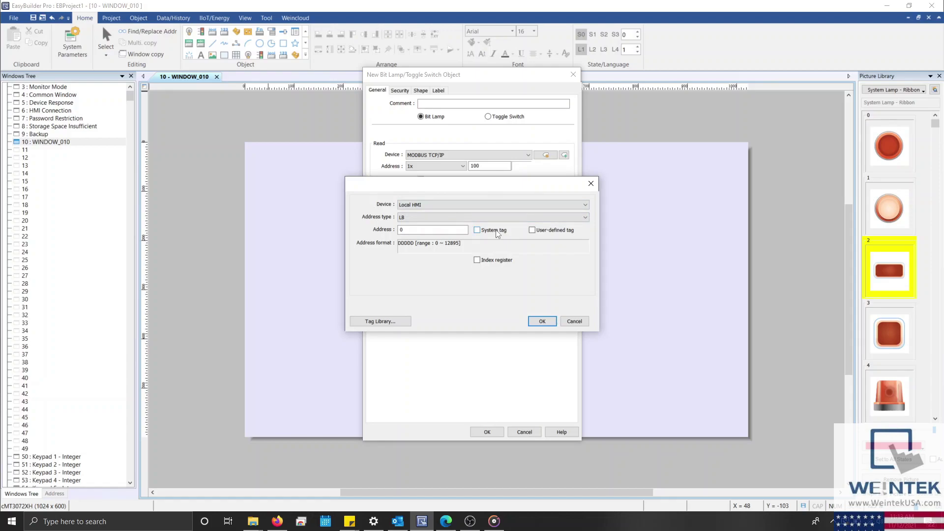
{"action": "key", "text": "Return"}
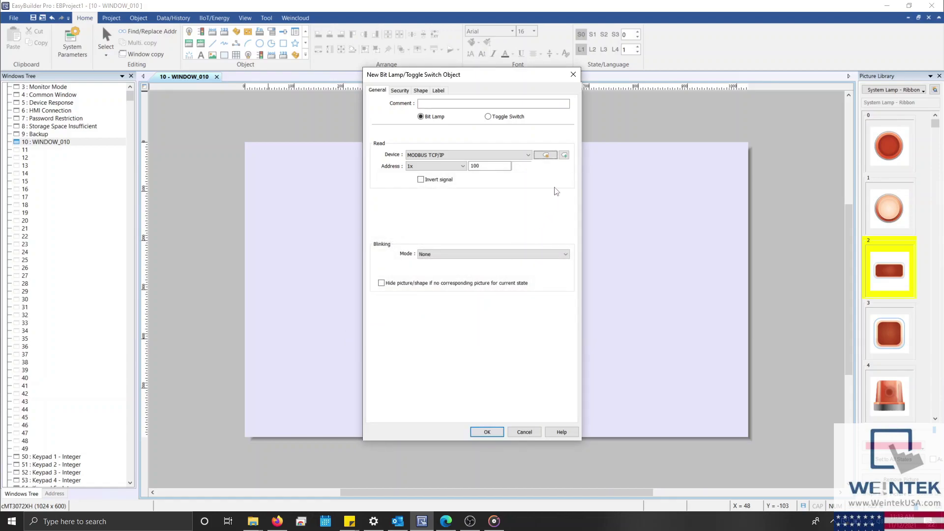
Reopen the address settings and apply the Local HMI user-defined deny command result tag
{"action": "left_click", "coordinate": [552, 157]}
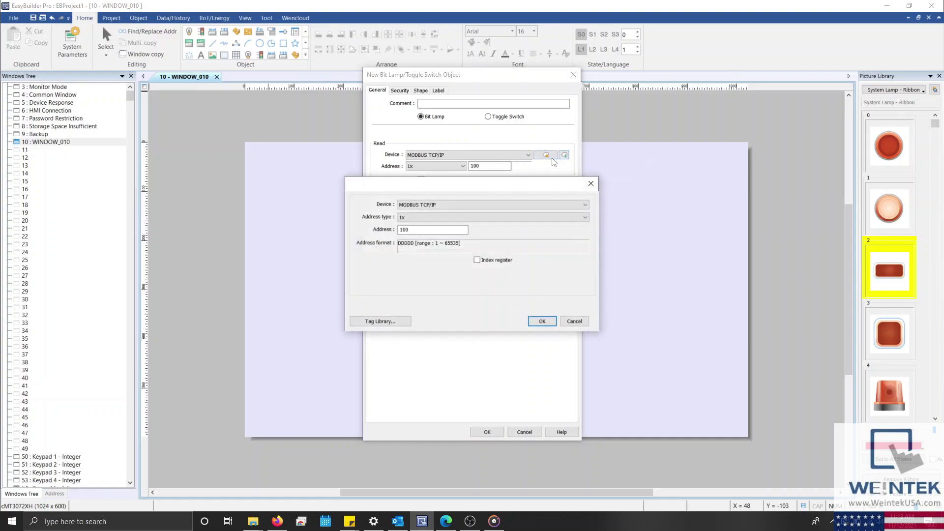
{"action": "left_click", "coordinate": [519, 205]}
{"action": "left_click", "coordinate": [518, 214]}
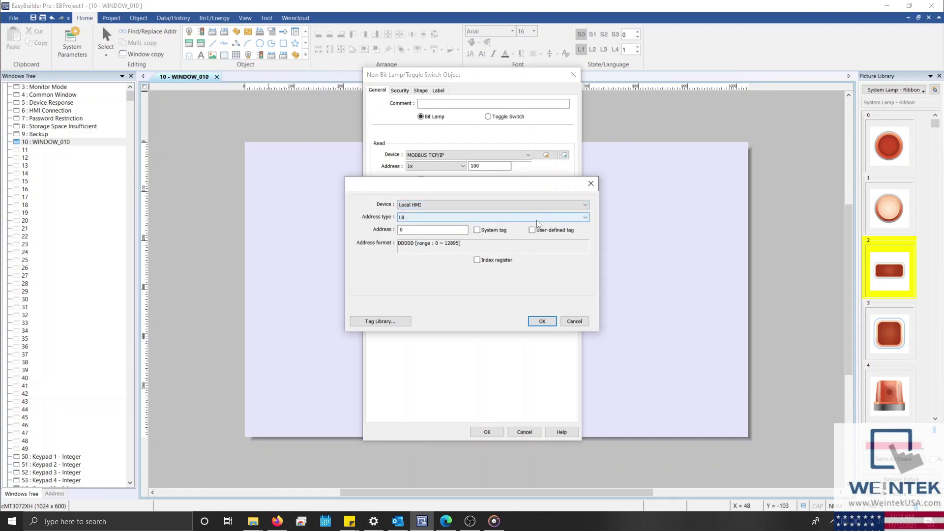
{"action": "left_click", "coordinate": [541, 231]}
{"action": "left_click", "coordinate": [532, 218]}
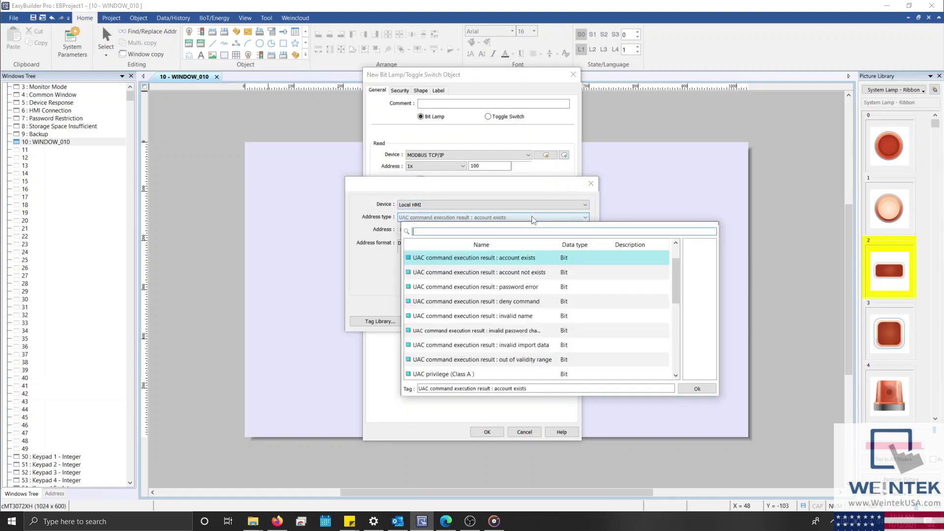
{"action": "scroll", "coordinate": [535, 271], "scroll_direction": "down", "scroll_amount": 3}
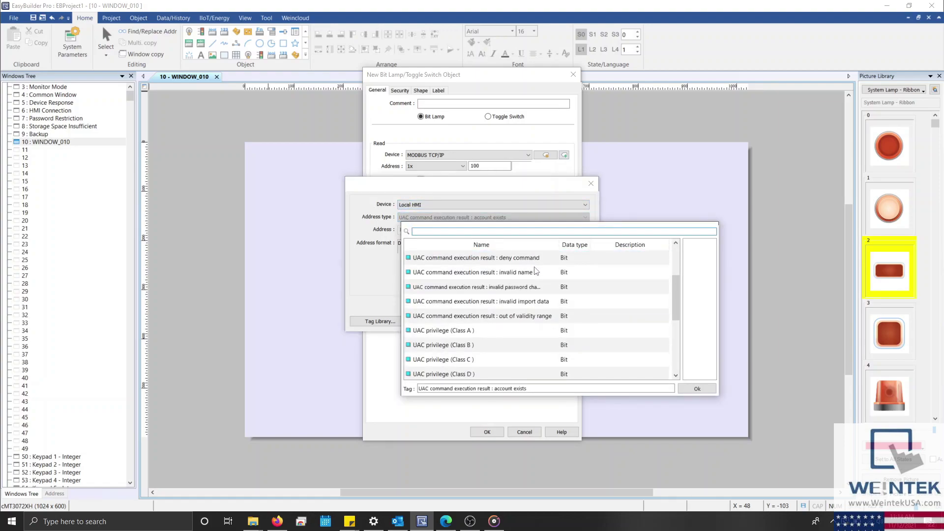
{"action": "scroll", "coordinate": [536, 270], "scroll_direction": "up", "scroll_amount": 3}
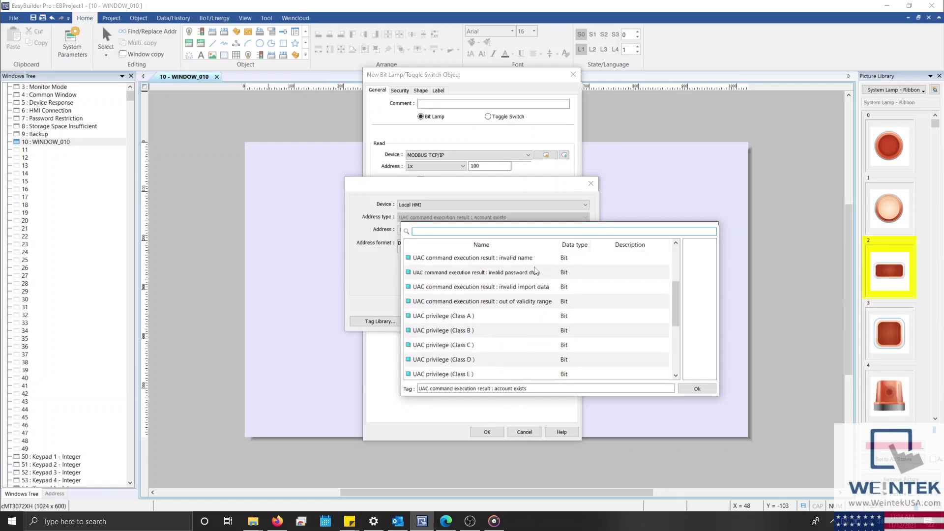
{"action": "left_click", "coordinate": [519, 275]}
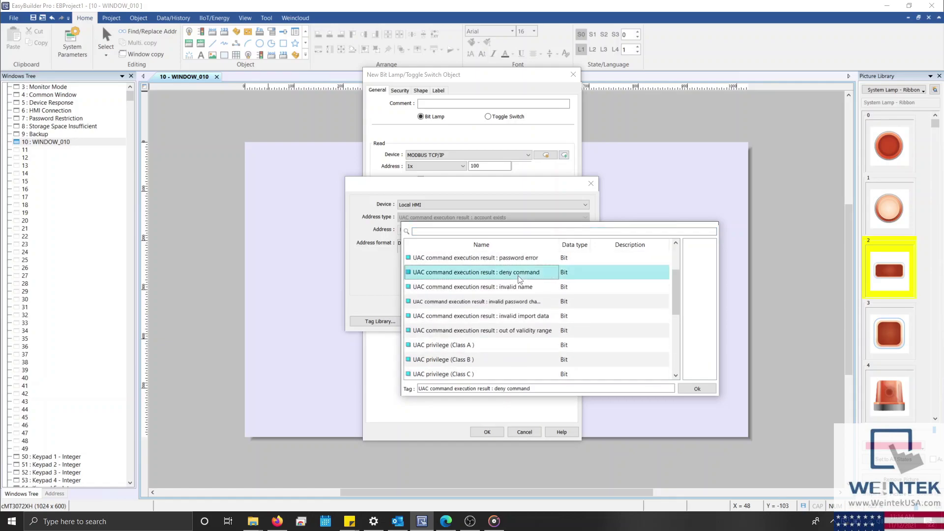
{"action": "double_click", "coordinate": [519, 275]}
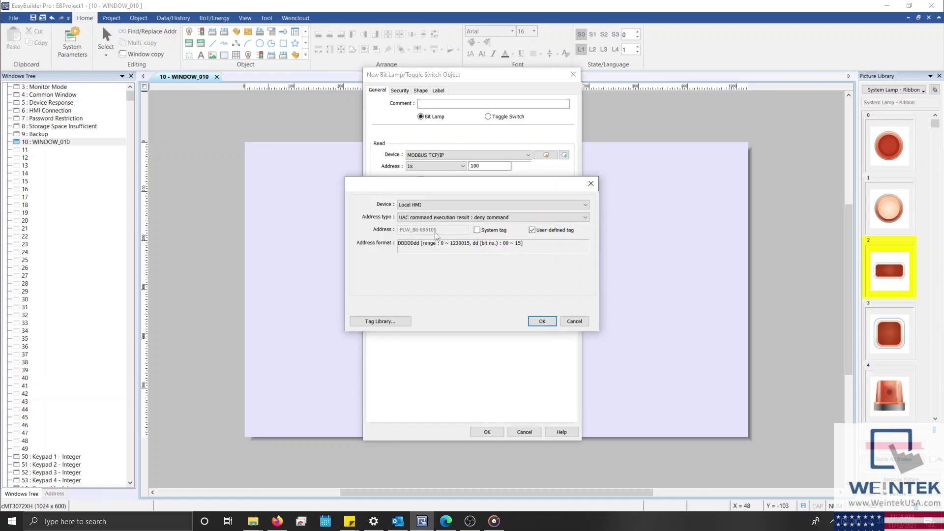
Drop the user-defined tag and set the device back to MODBUS TCP/IP, 0x, address 1
{"action": "left_click", "coordinate": [538, 231]}
{"action": "left_click", "coordinate": [546, 207]}
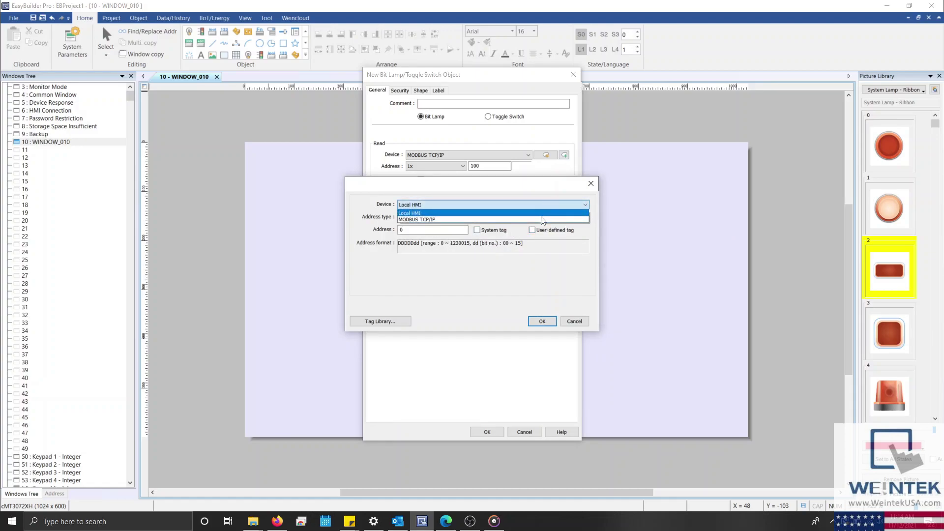
{"action": "left_click", "coordinate": [542, 220]}
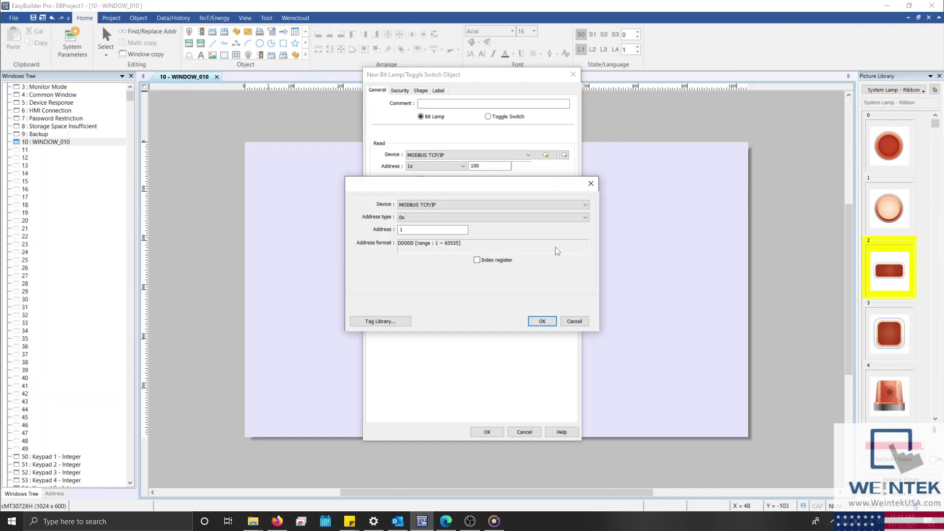
Try Index register with Index 0, then cancel to keep MODBUS TCP/IP 1x 100
{"action": "left_click", "coordinate": [478, 261]}
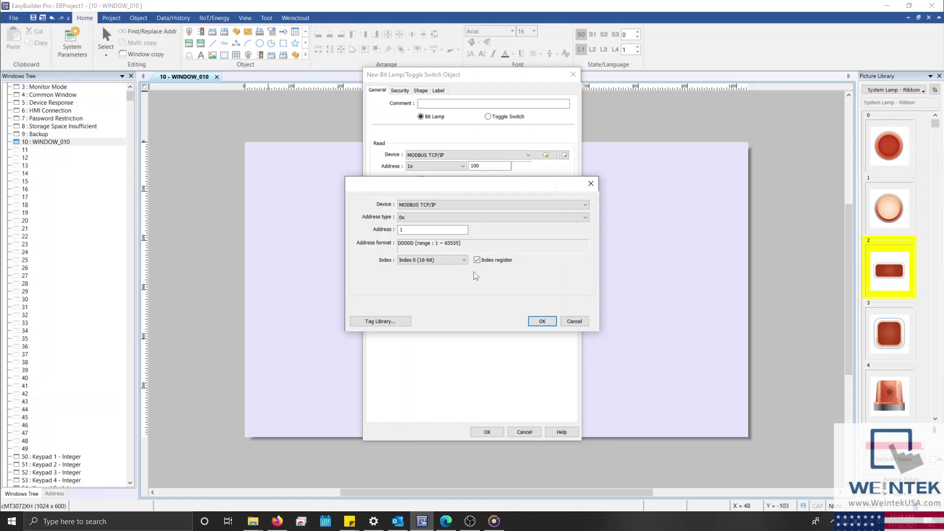
{"action": "left_click", "coordinate": [463, 260]}
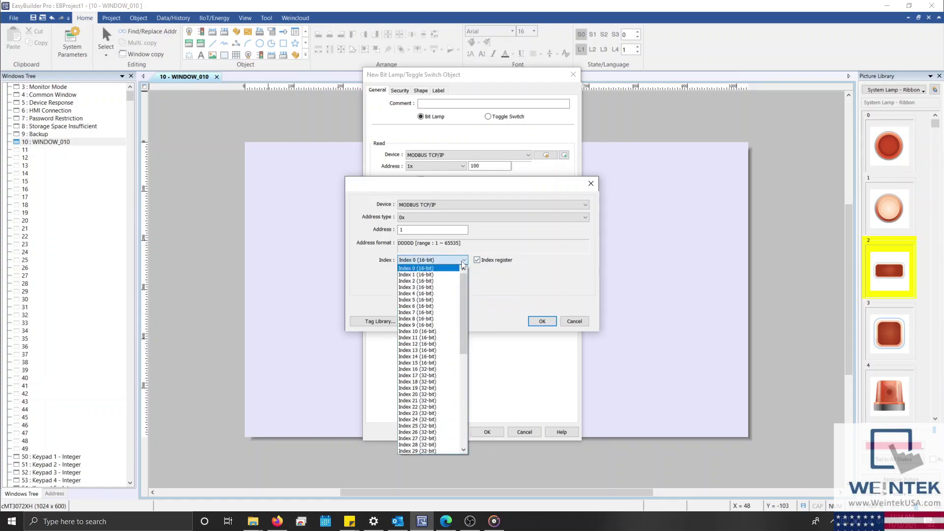
{"action": "left_click_drag", "start_coordinate": [464, 280], "coordinate": [461, 372]}
{"action": "left_click", "coordinate": [508, 307]}
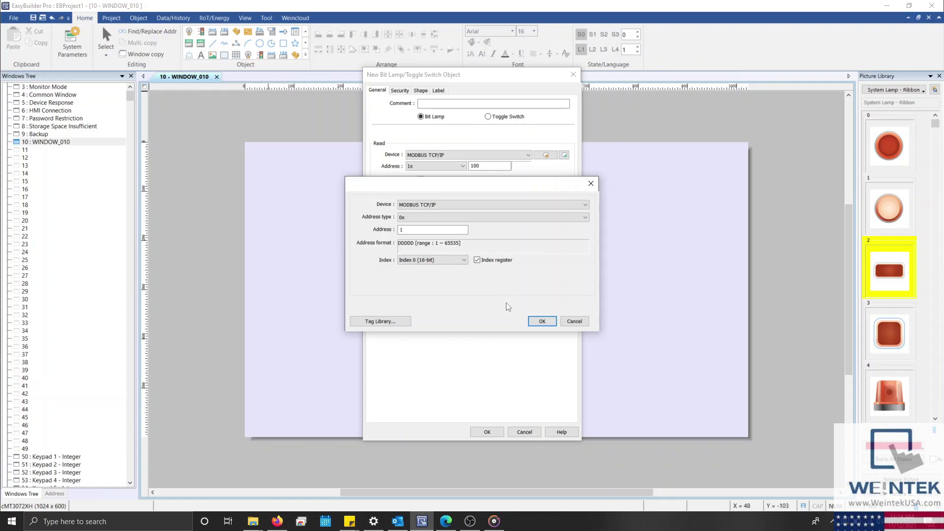
{"action": "left_click", "coordinate": [576, 322]}
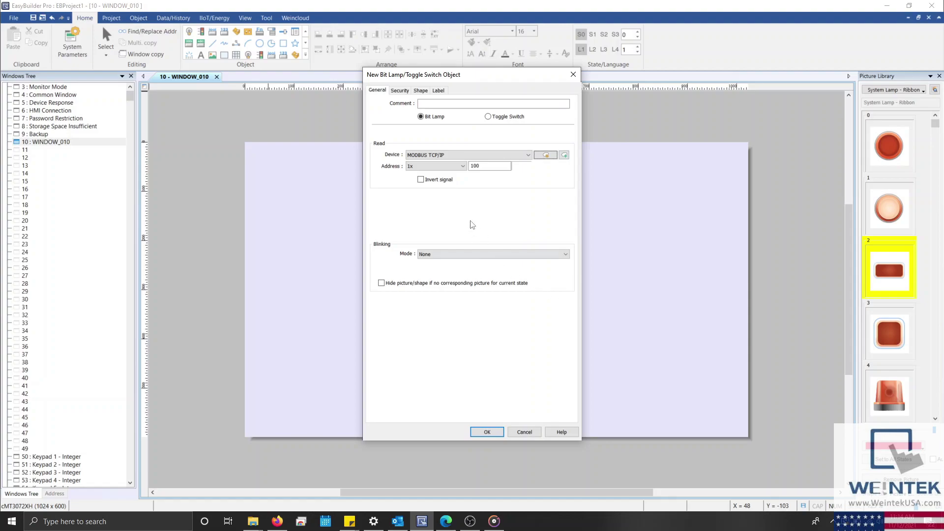
Preview the lamp's default state 0 and state 1 pictures on the Shape tab
{"action": "left_click", "coordinate": [426, 93]}
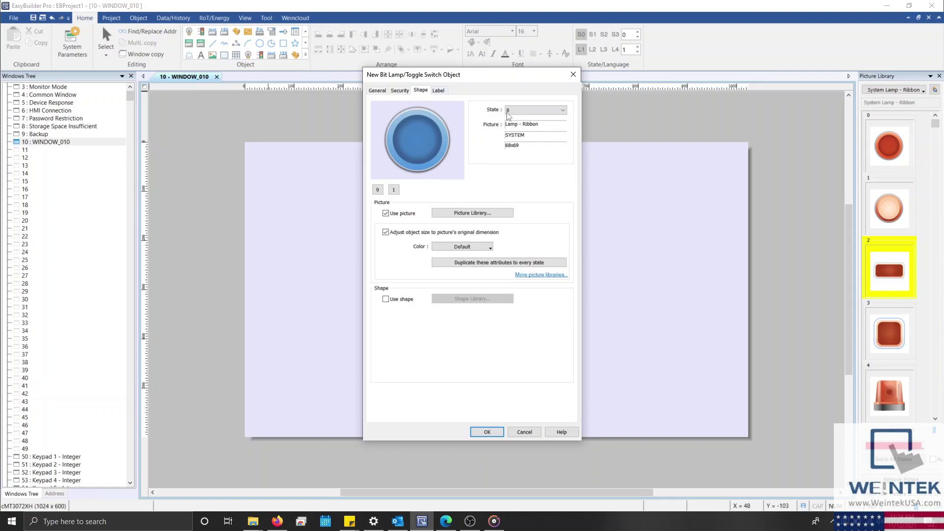
{"action": "left_click", "coordinate": [537, 108]}
{"action": "left_click", "coordinate": [538, 125]}
{"action": "left_click", "coordinate": [537, 111]}
{"action": "left_click", "coordinate": [536, 119]}
{"action": "left_click", "coordinate": [391, 191]}
{"action": "left_click", "coordinate": [377, 190]}
Replace the lamp picture with the rounded-square System Lamp - Ribbon picture at 52x52
{"action": "left_click", "coordinate": [452, 213]}
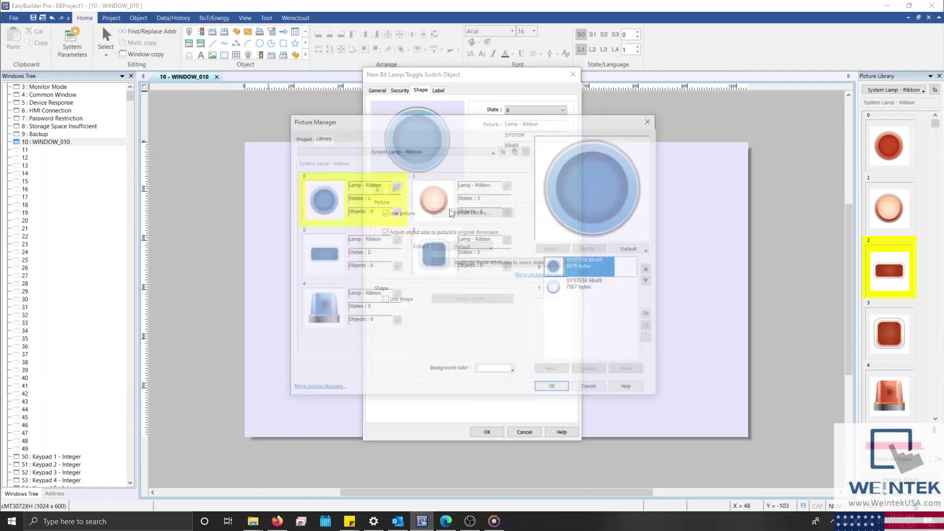
{"action": "left_click", "coordinate": [462, 147]}
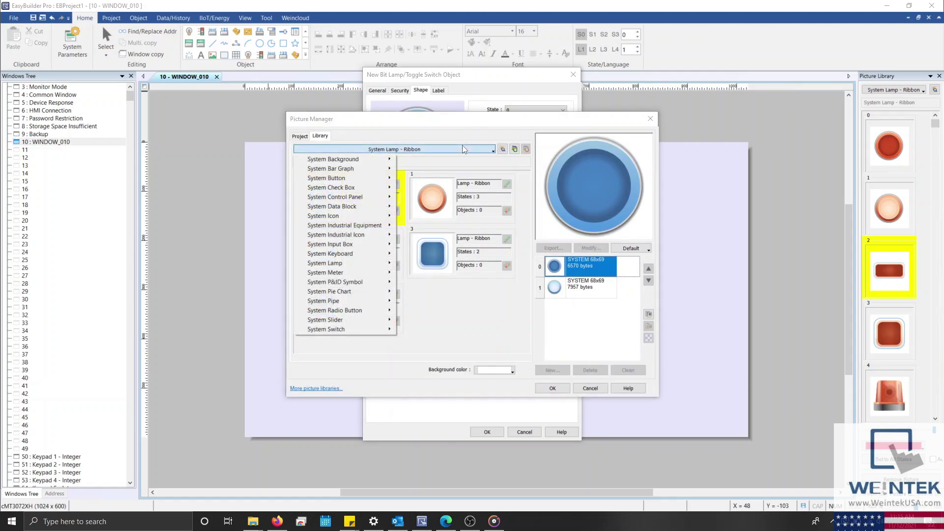
{"action": "left_click", "coordinate": [464, 149]}
{"action": "left_click", "coordinate": [427, 248]}
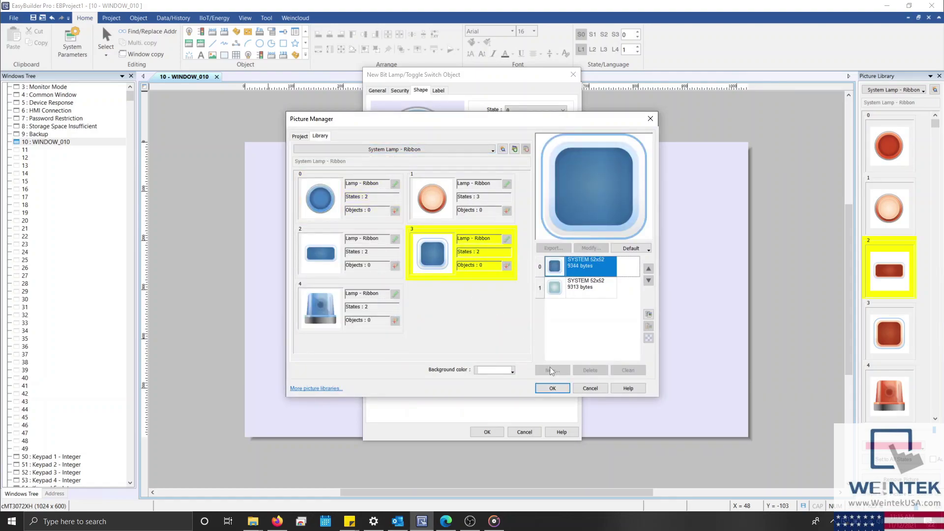
{"action": "left_click", "coordinate": [546, 388]}
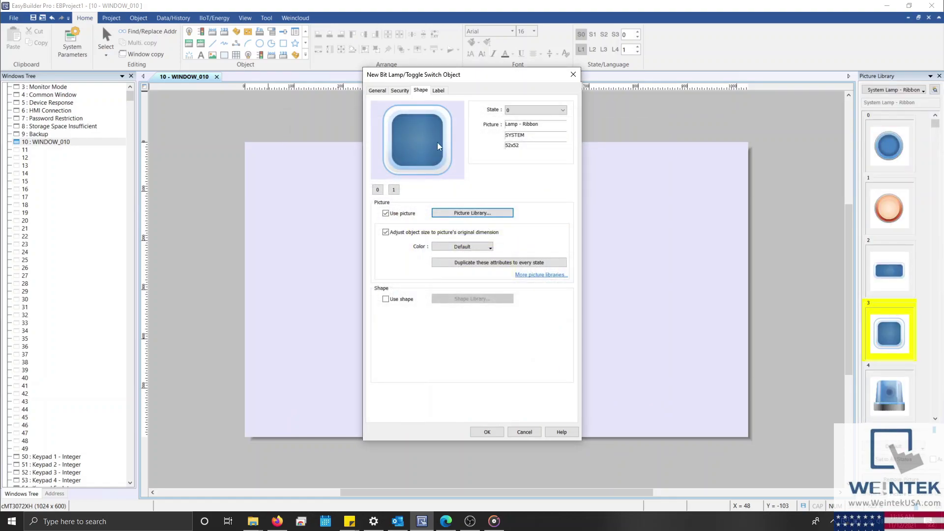
{"action": "left_click", "coordinate": [394, 190]}
Tint the lamp's state 0 picture red and its state 1 picture bright green
{"action": "left_click", "coordinate": [378, 188]}
{"action": "left_click", "coordinate": [448, 251]}
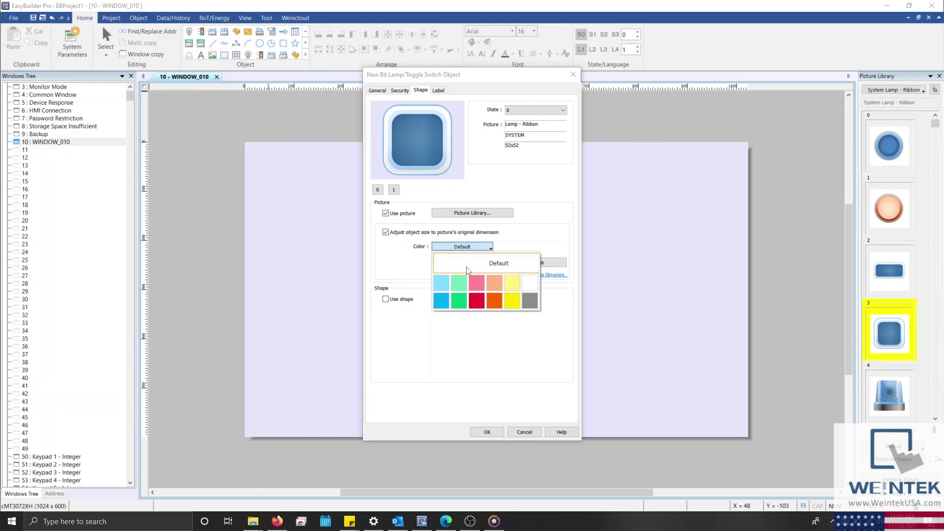
{"action": "left_click", "coordinate": [475, 300]}
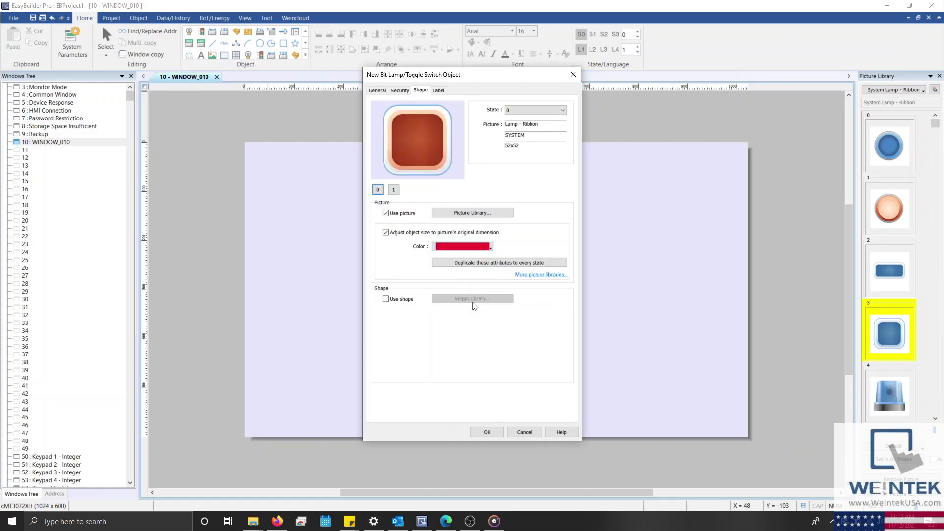
{"action": "left_click", "coordinate": [393, 190]}
{"action": "left_click", "coordinate": [445, 247]}
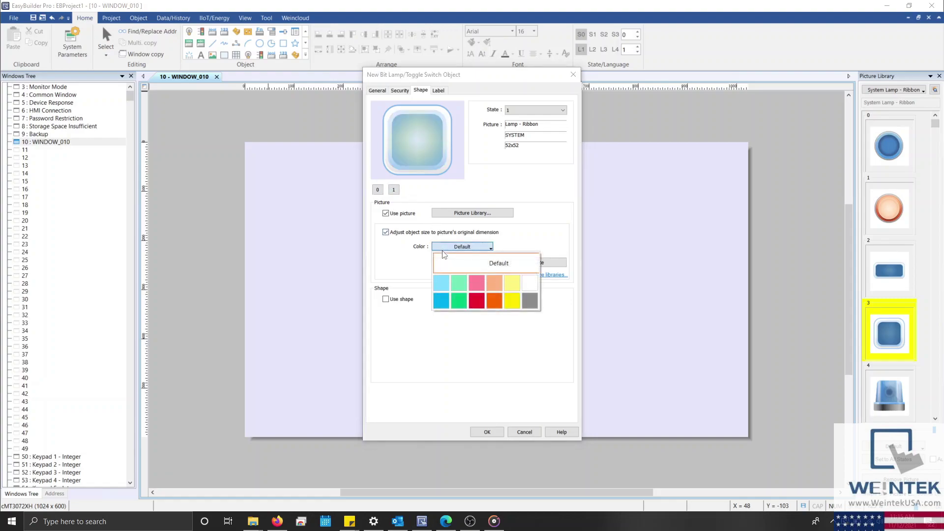
{"action": "left_click", "coordinate": [458, 302]}
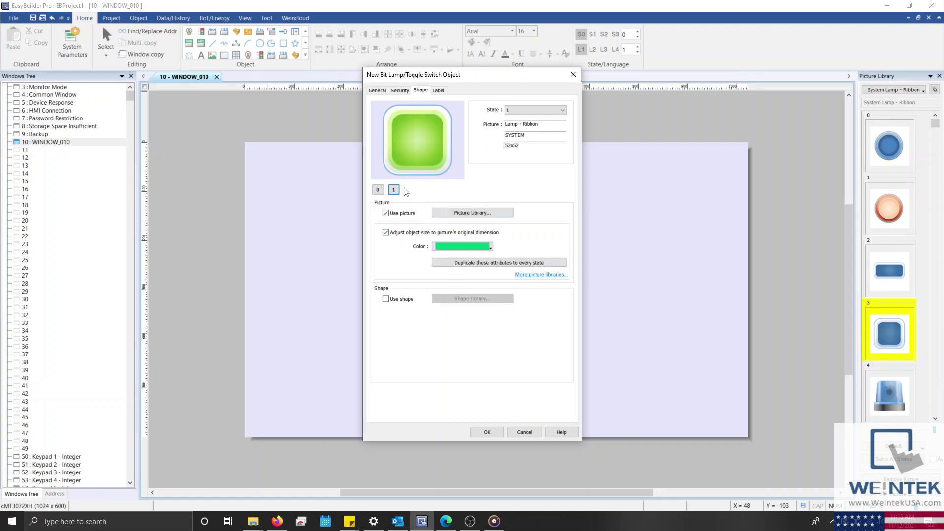
{"action": "left_click", "coordinate": [378, 191]}
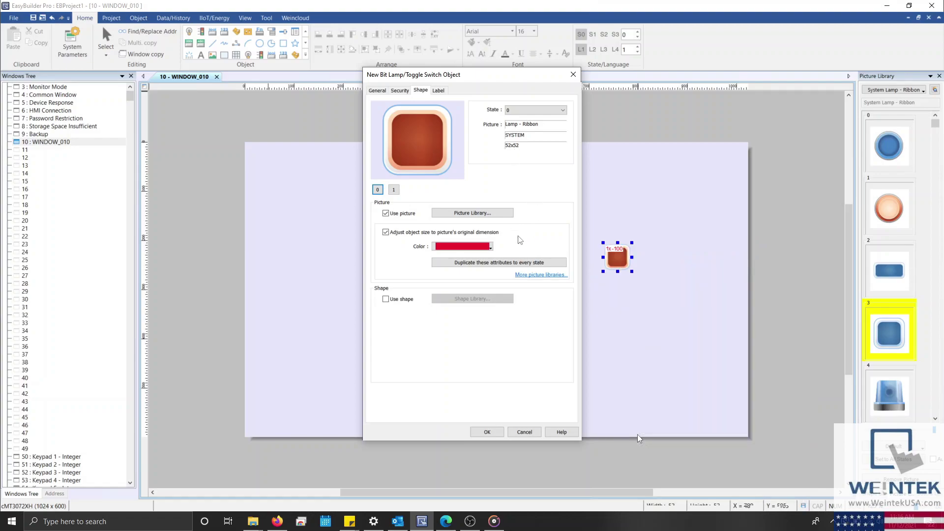
Swap the lamp's picture for a shape, browsing System Pipe before returning to System Frame shapes
{"action": "left_click", "coordinate": [398, 299]}
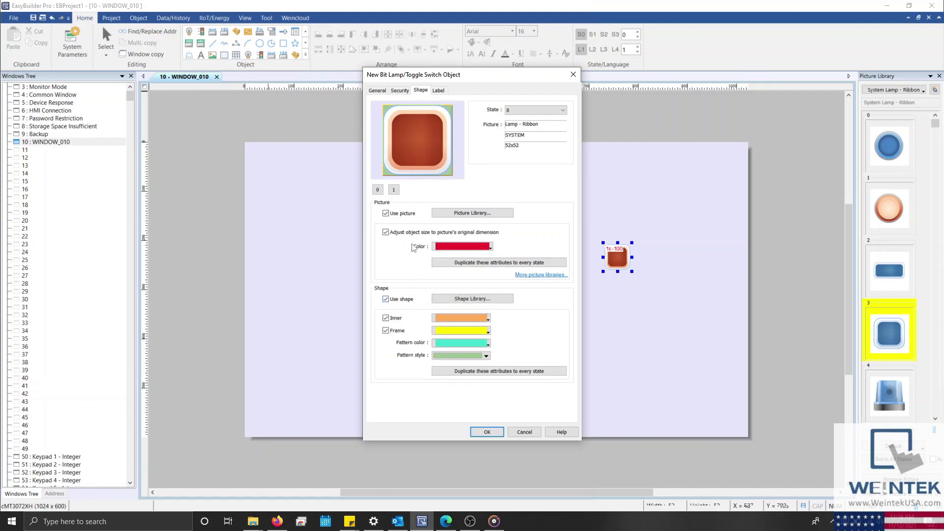
{"action": "left_click", "coordinate": [401, 215]}
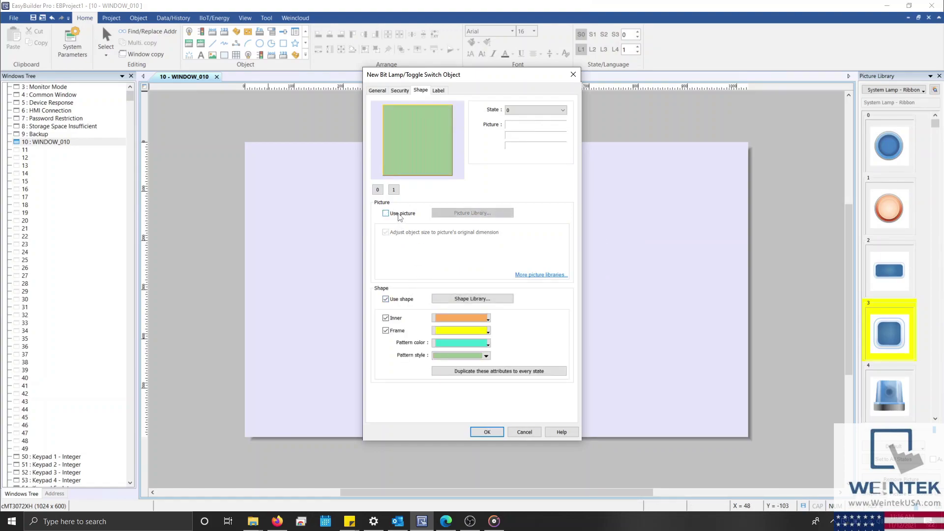
{"action": "left_click", "coordinate": [434, 299]}
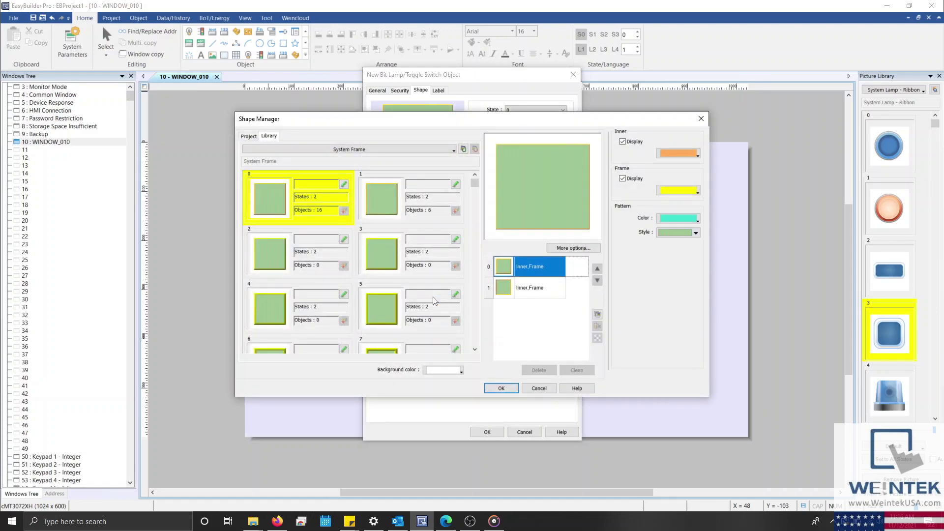
{"action": "scroll", "coordinate": [434, 300], "scroll_direction": "down", "scroll_amount": 5}
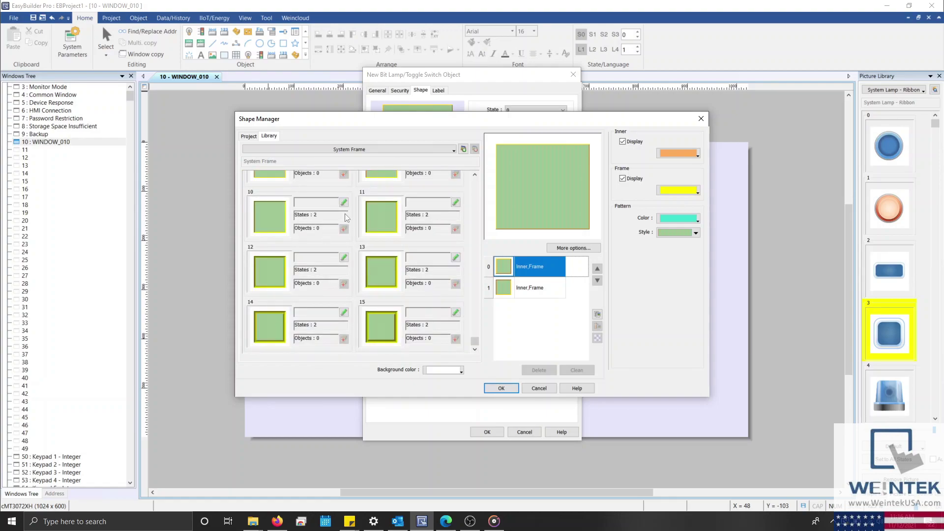
{"action": "left_click", "coordinate": [403, 151]}
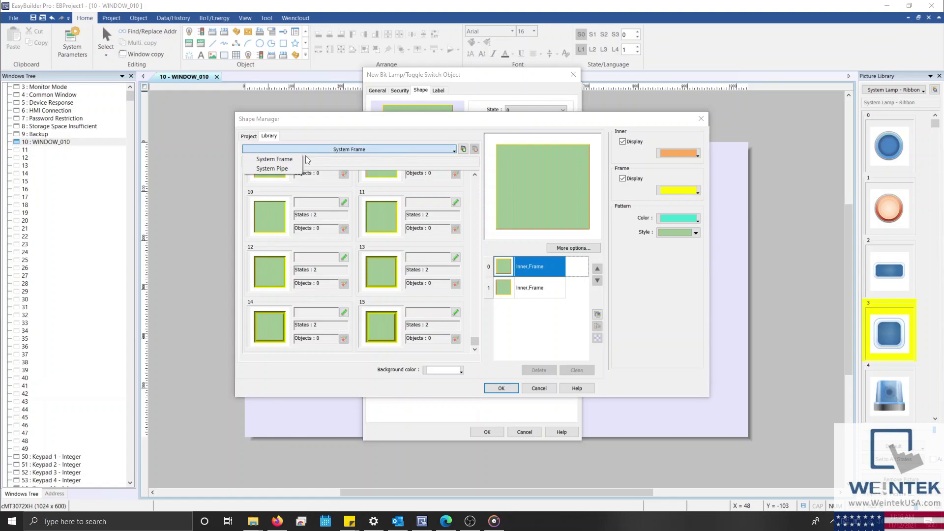
{"action": "left_click", "coordinate": [289, 169]}
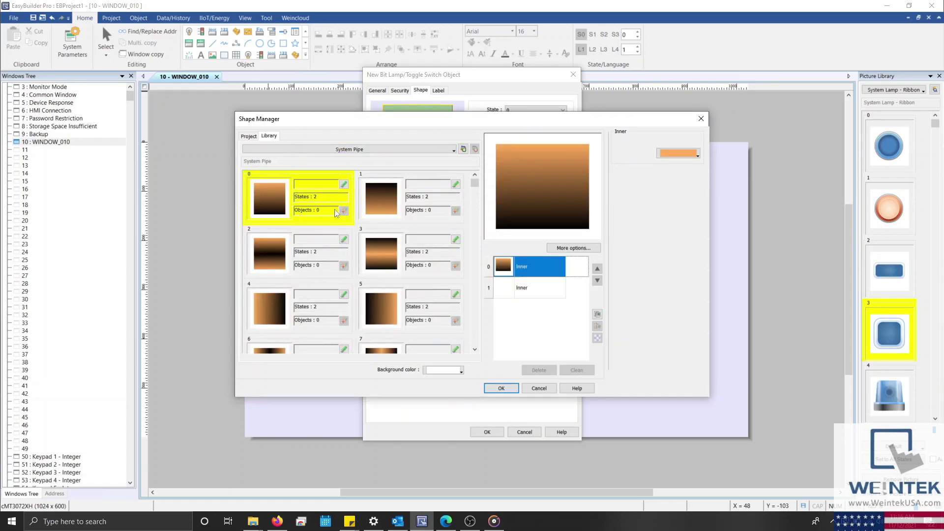
{"action": "scroll", "coordinate": [372, 285], "scroll_direction": "down", "scroll_amount": 1}
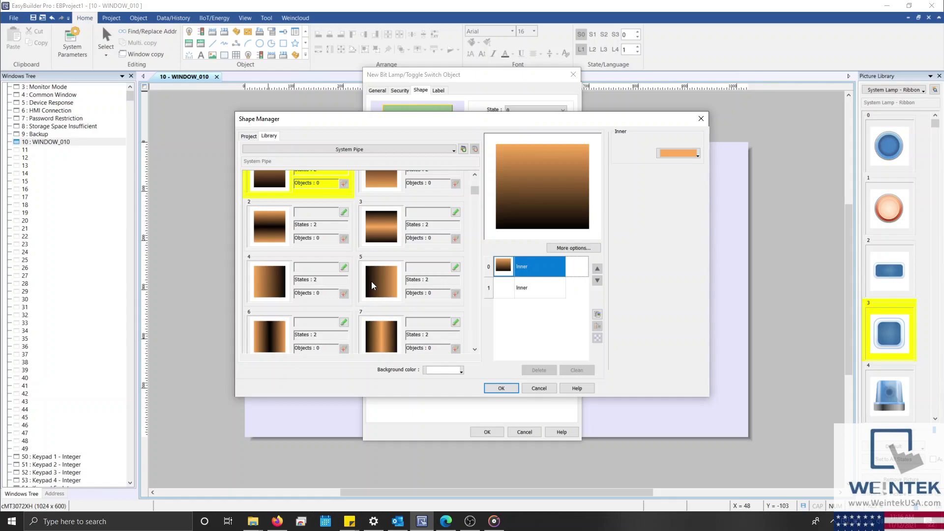
{"action": "left_click", "coordinate": [366, 147]}
{"action": "left_click", "coordinate": [297, 158]}
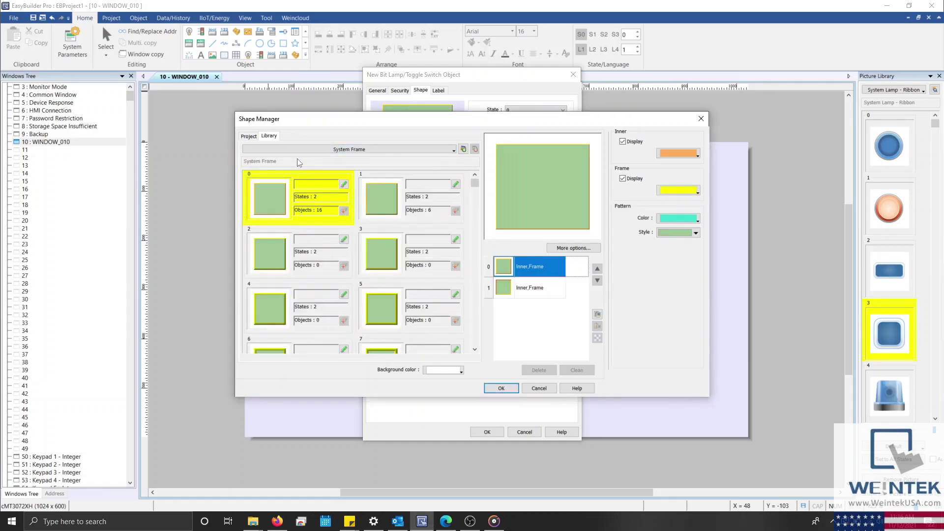
Accept the System Frame shape and give it a light green inner colour with a radial gradient pattern
{"action": "left_click", "coordinate": [501, 388]}
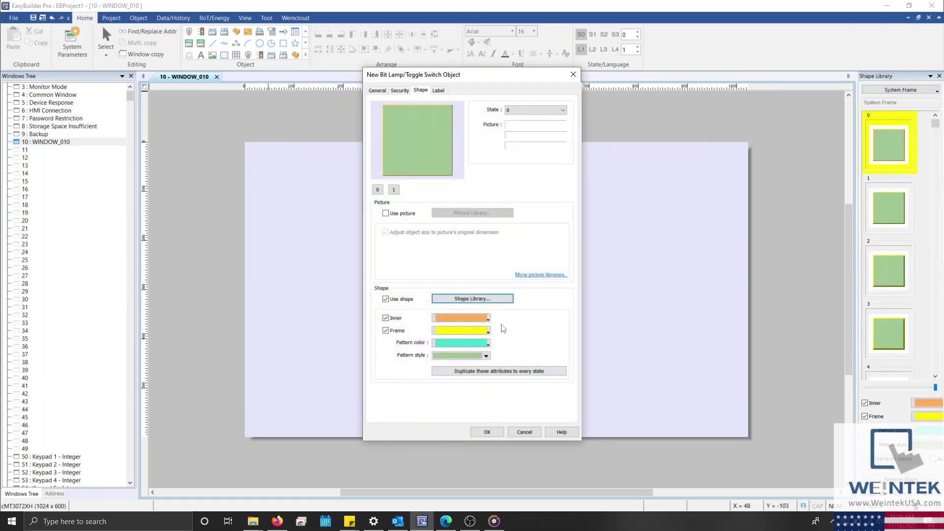
{"action": "left_click", "coordinate": [474, 318]}
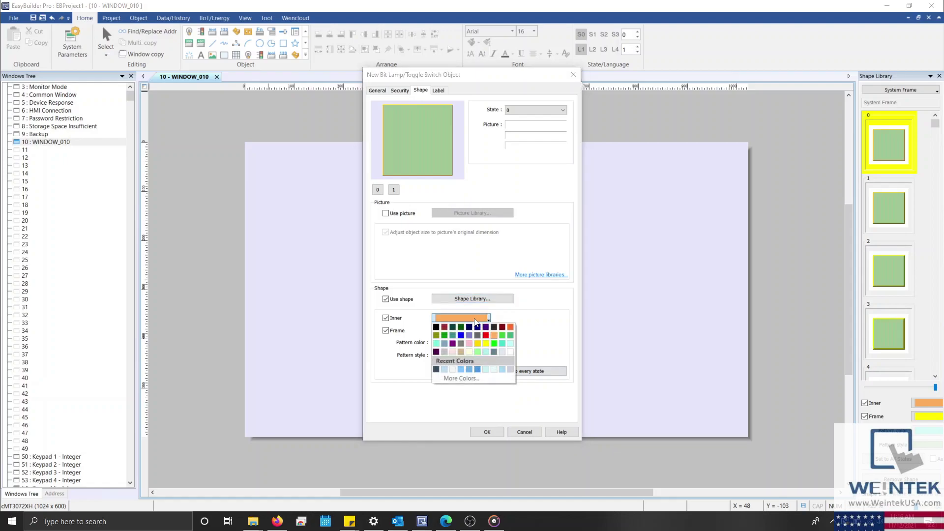
{"action": "left_click", "coordinate": [476, 350]}
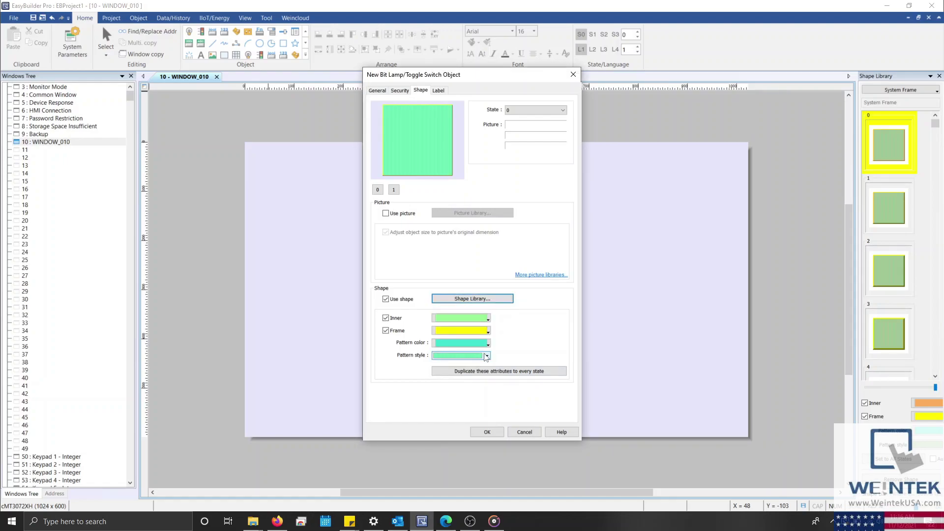
{"action": "left_click", "coordinate": [476, 356]}
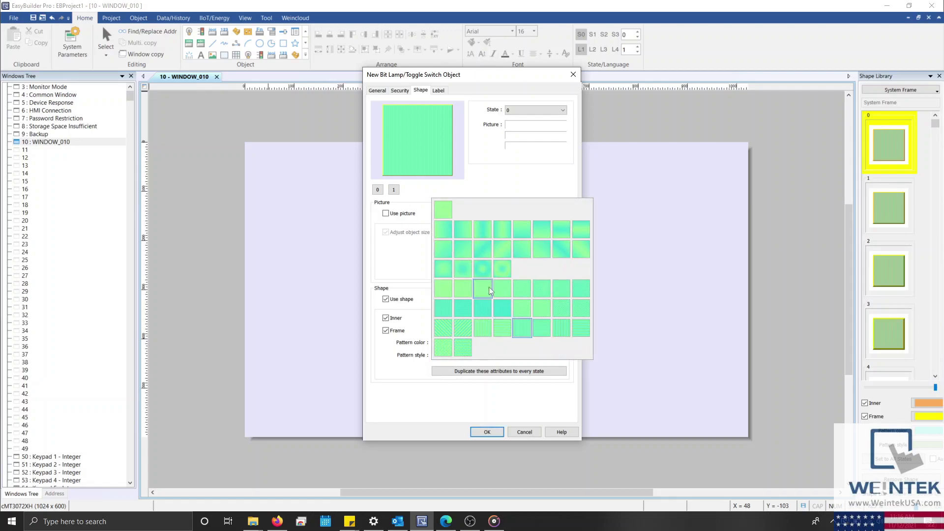
{"action": "left_click", "coordinate": [483, 270]}
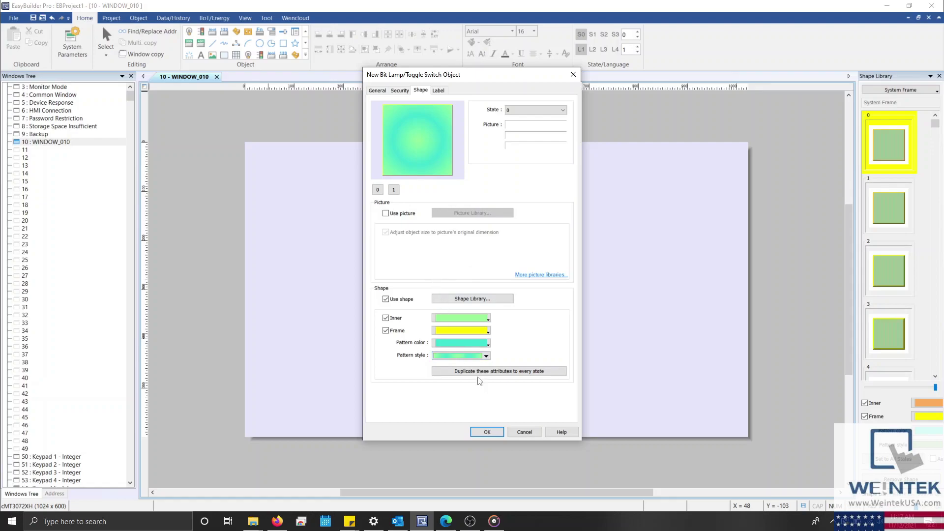
Duplicate the green gradient shape attributes from state 0 to every lamp state
{"action": "left_click", "coordinate": [512, 372]}
{"action": "left_click", "coordinate": [394, 190]}
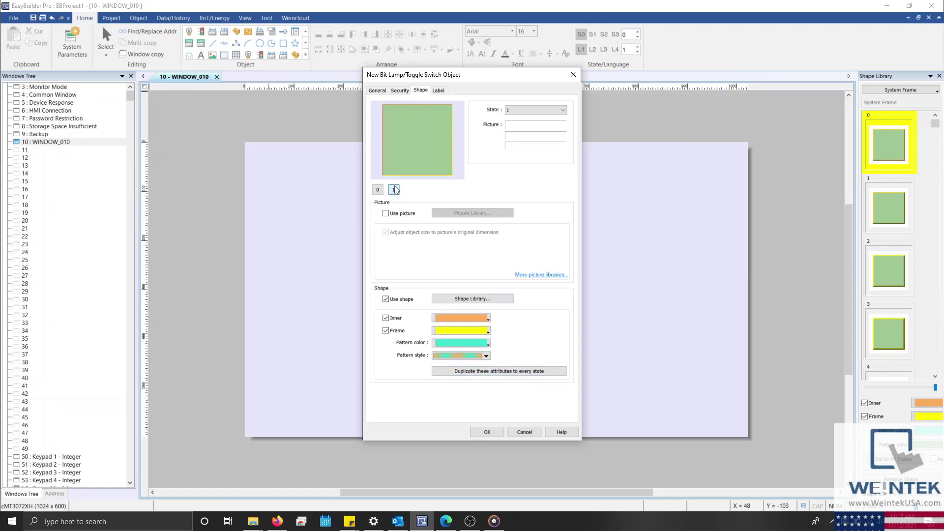
{"action": "left_click", "coordinate": [377, 189]}
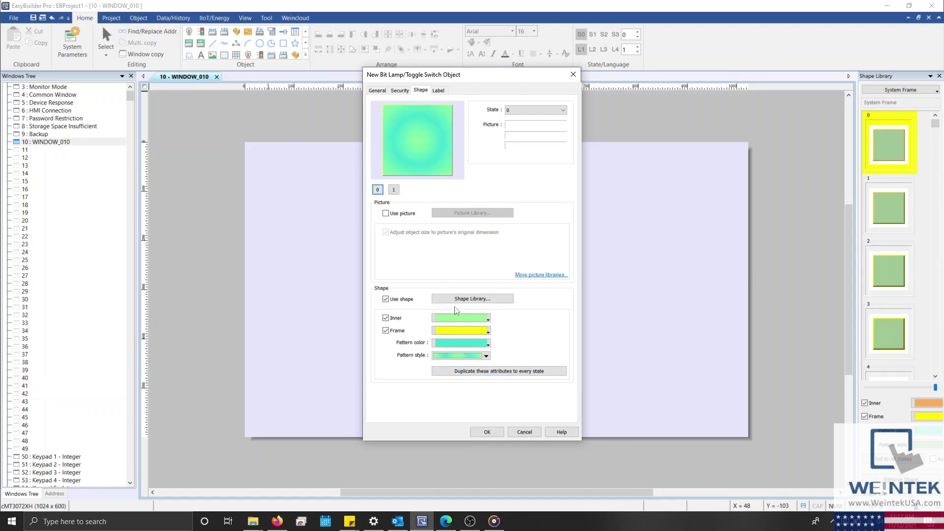
{"action": "left_click", "coordinate": [462, 372]}
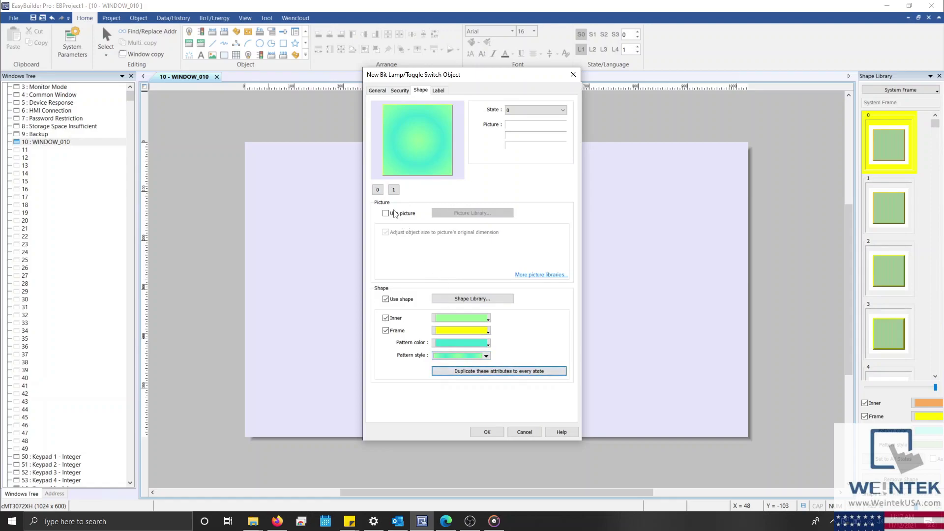
Enable the lamp's label and save it to the label library as My_Label, showing Off and On
{"action": "left_click", "coordinate": [394, 190]}
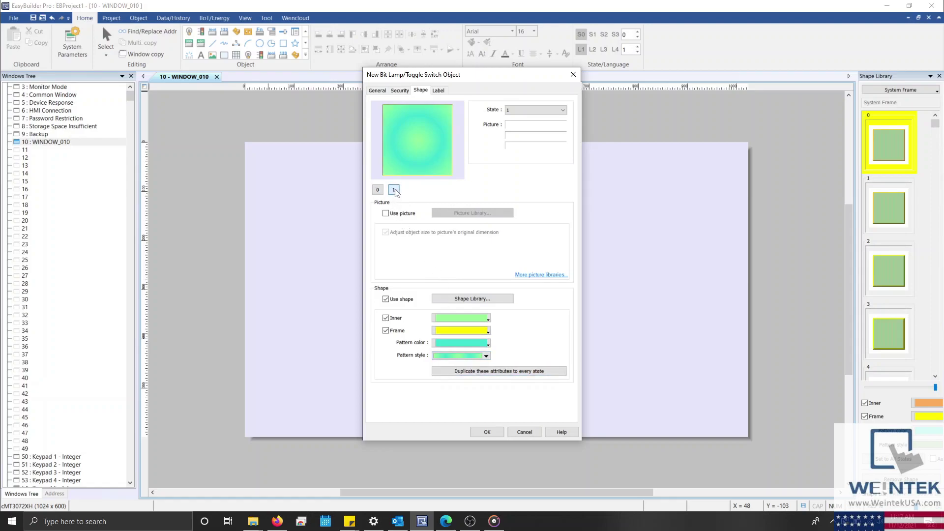
{"action": "left_click", "coordinate": [440, 92]}
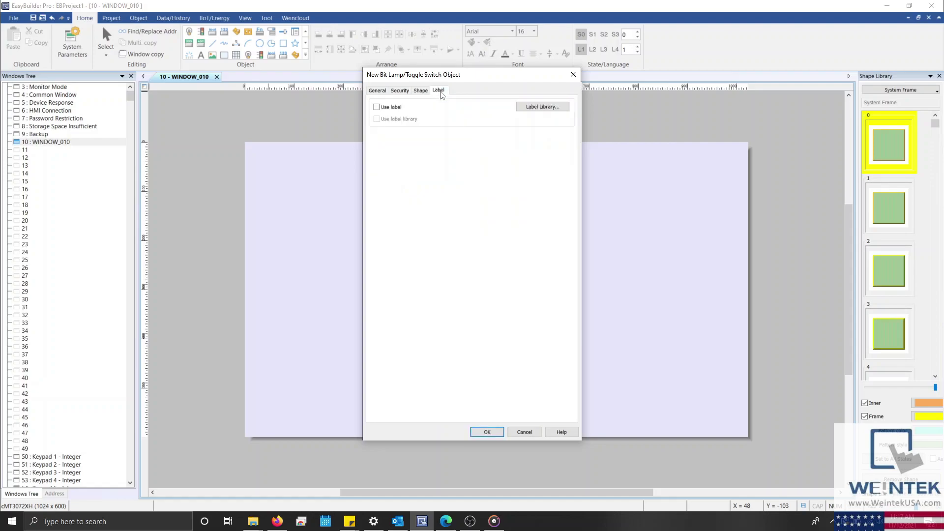
{"action": "left_click", "coordinate": [398, 110]}
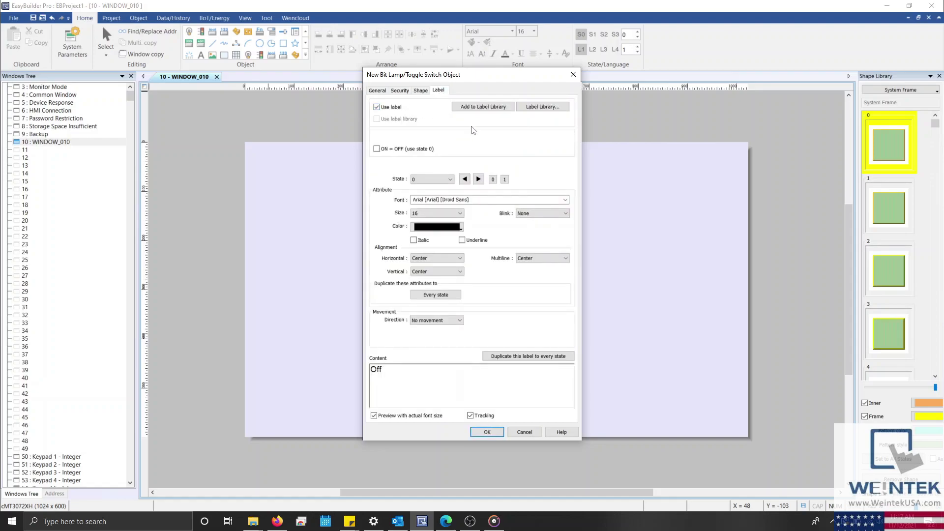
{"action": "left_click", "coordinate": [495, 109]}
{"action": "type", "text": "My_Label"}
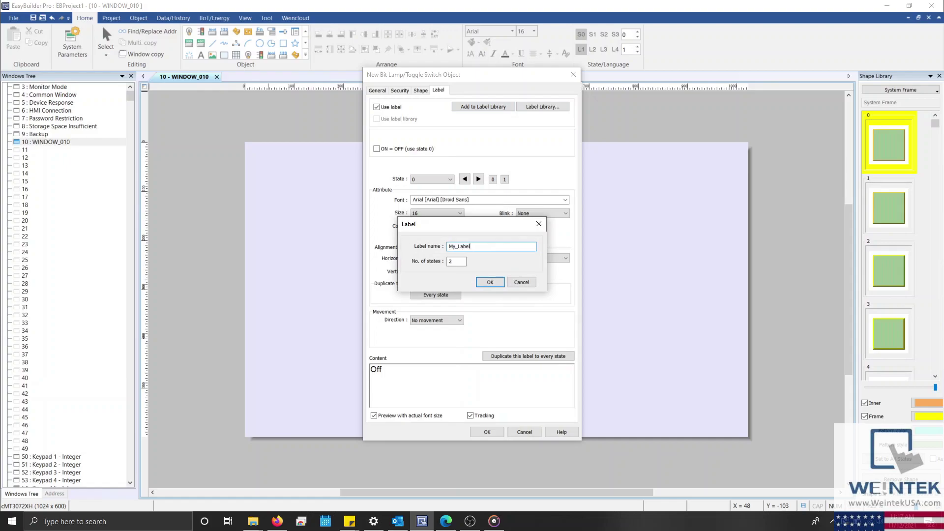
{"action": "left_click", "coordinate": [491, 283]}
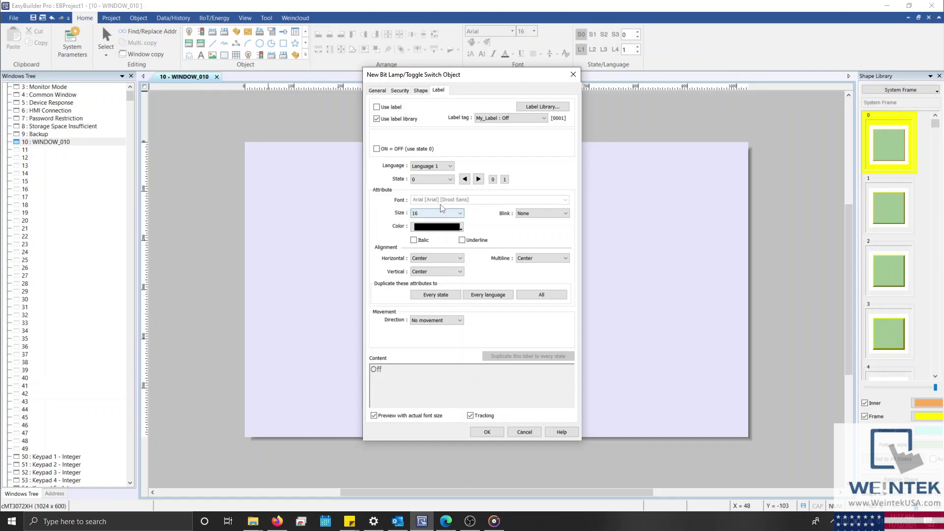
{"action": "left_click", "coordinate": [478, 179]}
Return to a custom state label, keeping it non-italic, non-blinking and horizontally centred
{"action": "left_click", "coordinate": [466, 180]}
{"action": "left_click", "coordinate": [381, 107]}
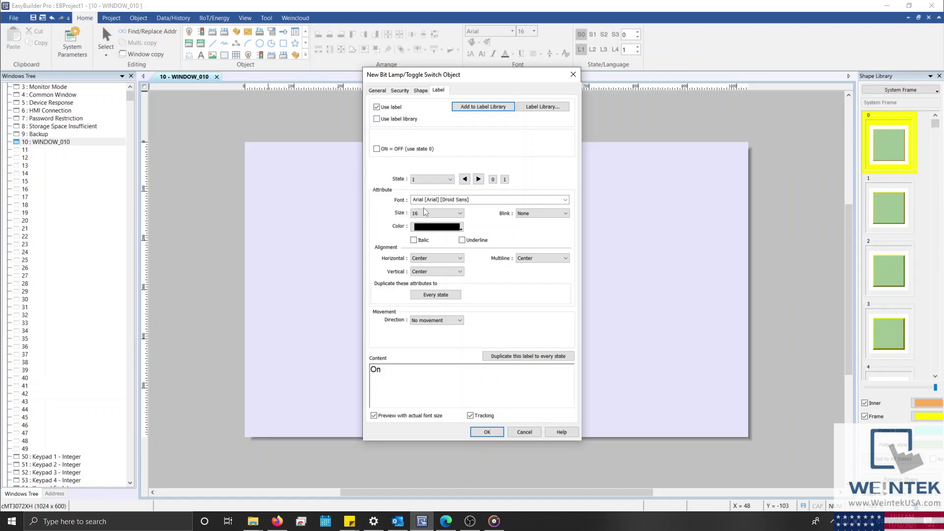
{"action": "left_click", "coordinate": [424, 240]}
{"action": "left_click", "coordinate": [427, 244]}
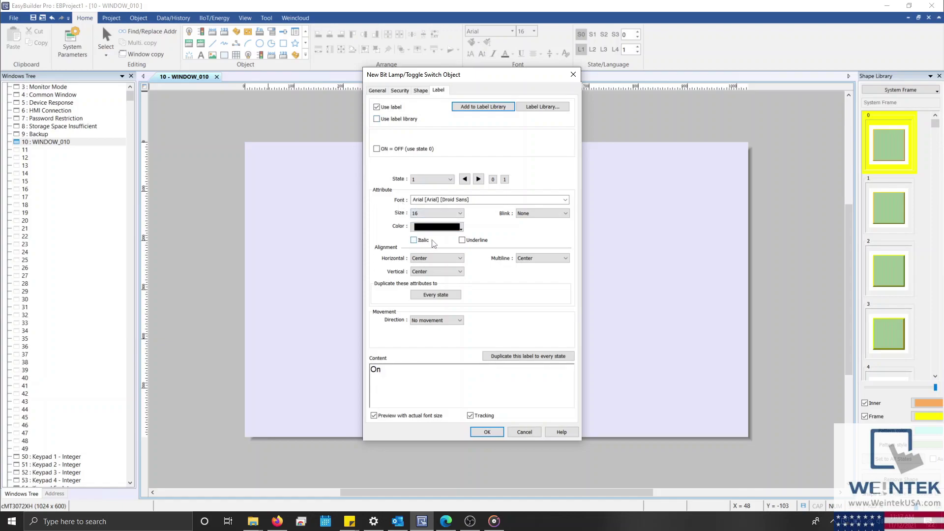
{"action": "left_click", "coordinate": [524, 212]}
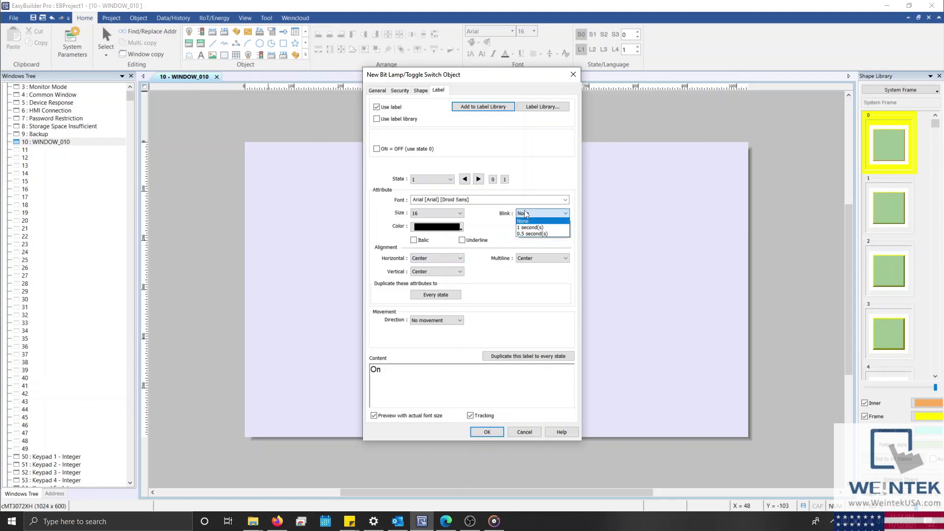
{"action": "left_click", "coordinate": [524, 212]}
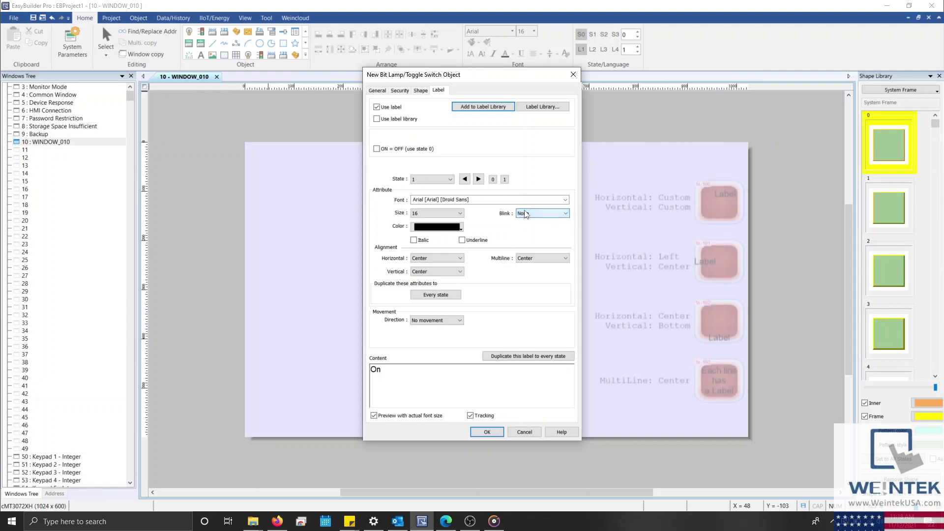
{"action": "left_click", "coordinate": [451, 258]}
{"action": "left_click", "coordinate": [450, 262]}
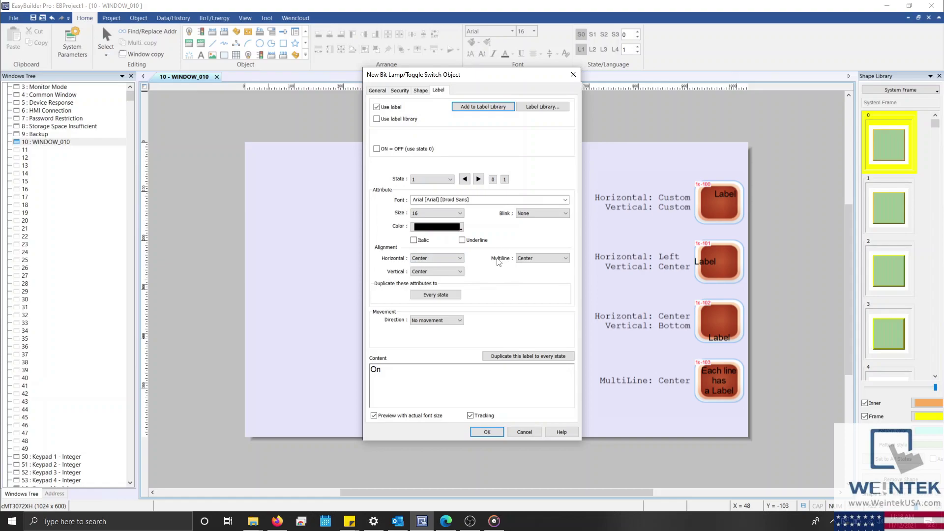
Keep multiline alignment at Center and set the On label's movement direction to Right
{"action": "left_click", "coordinate": [535, 262]}
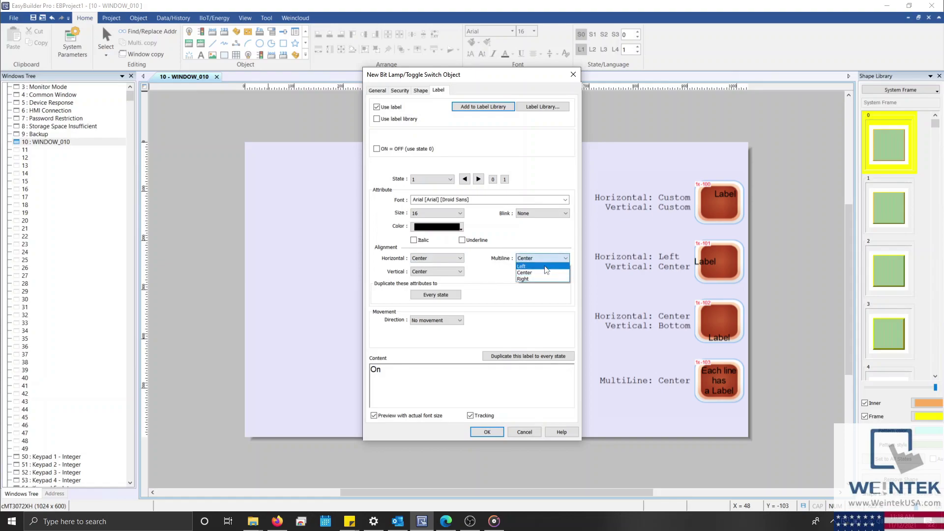
{"action": "left_click", "coordinate": [524, 273]}
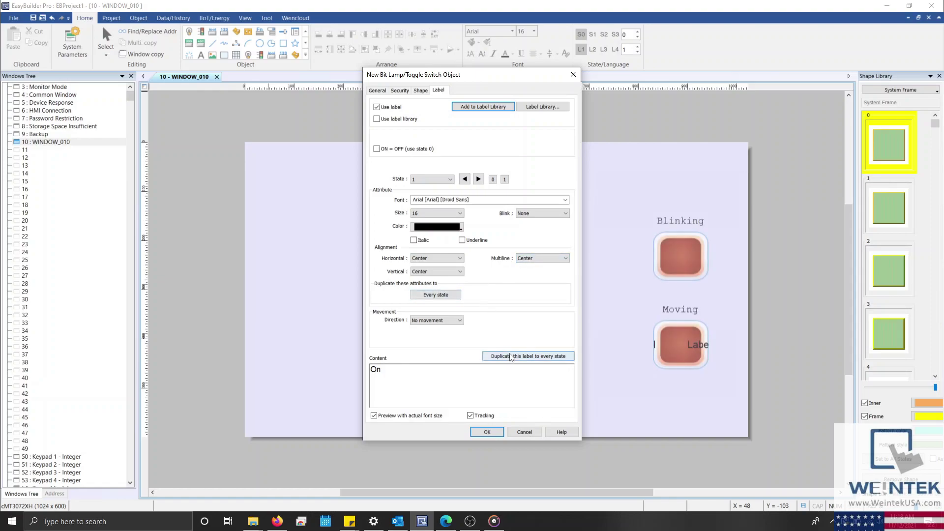
{"action": "left_click", "coordinate": [452, 321]}
{"action": "left_click", "coordinate": [452, 341]}
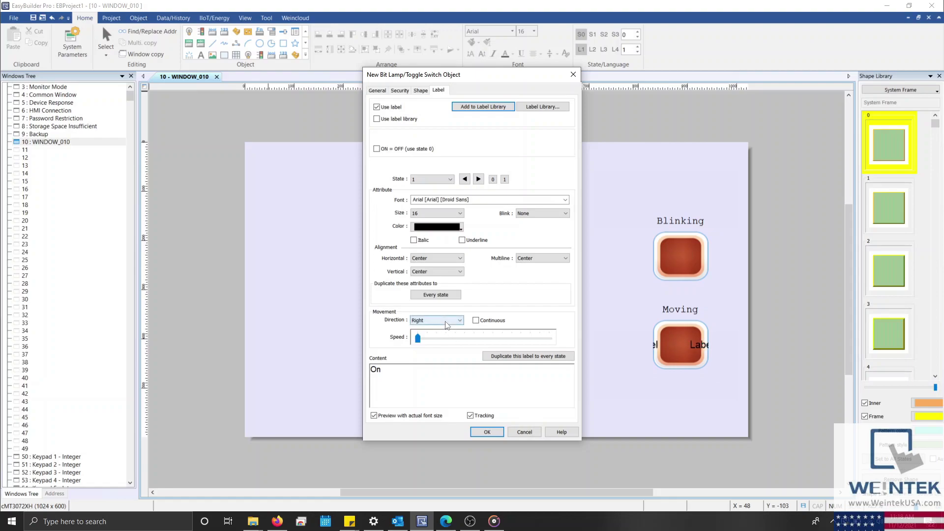
Set the On label to no movement and font size 21, and turn off actual-size preview
{"action": "left_click", "coordinate": [444, 321]}
{"action": "left_click", "coordinate": [448, 334]}
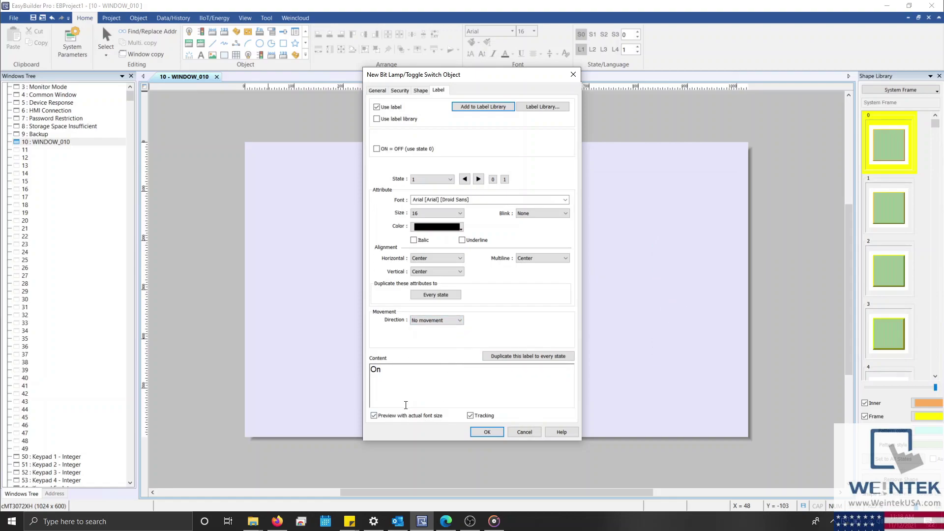
{"action": "left_click", "coordinate": [440, 213]}
{"action": "left_click", "coordinate": [432, 253]}
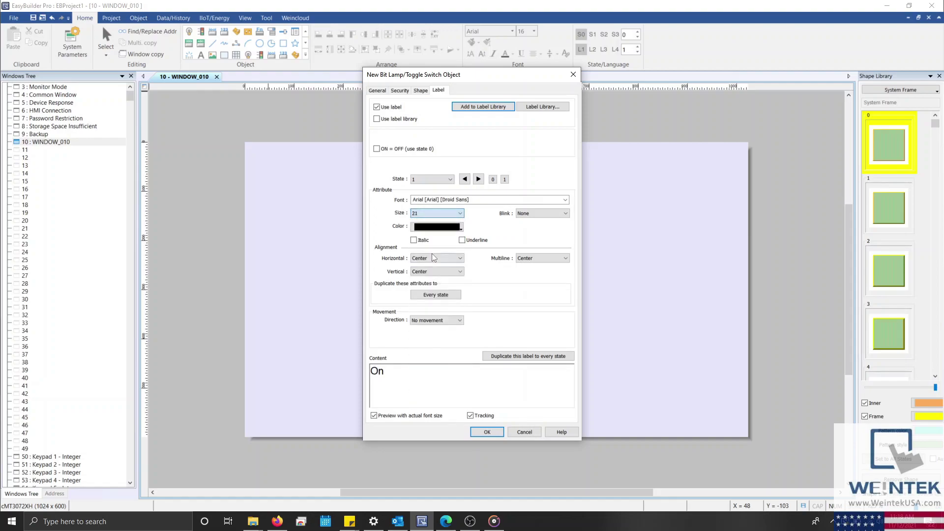
{"action": "left_click", "coordinate": [375, 416]}
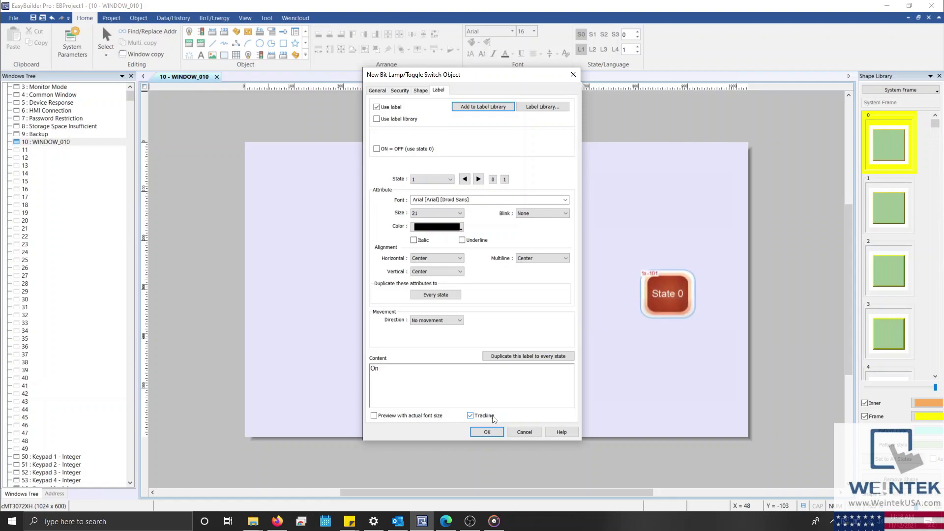
Drag the State 0 label lower and the State 1 label to the top of the sample button
{"action": "left_click", "coordinate": [666, 295]}
{"action": "left_click_drag", "start_coordinate": [670, 306], "coordinate": [671, 321]}
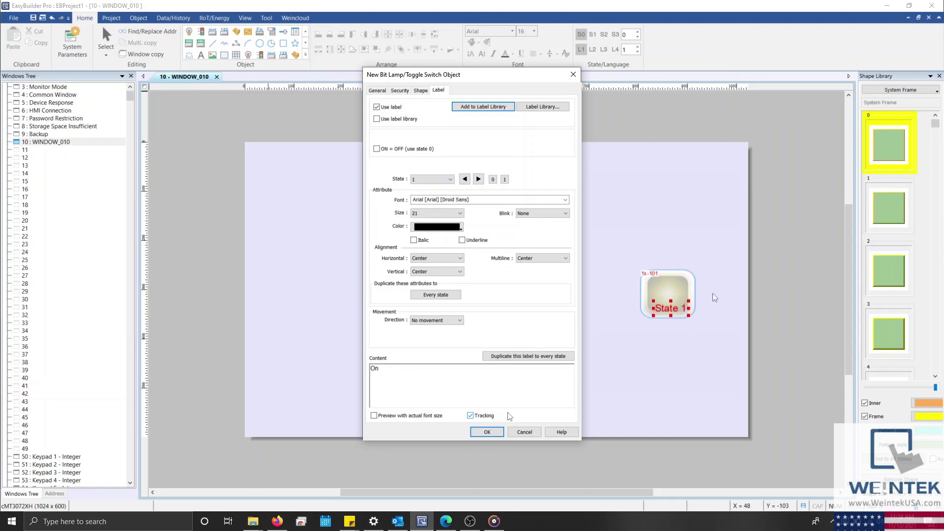
{"action": "left_click_drag", "start_coordinate": [674, 308], "coordinate": [667, 282]}
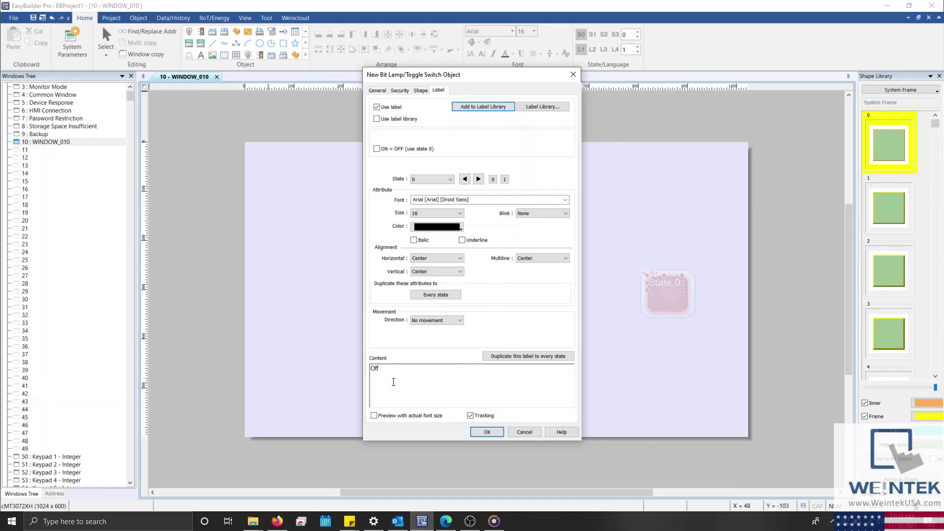
Make the Off label orange-red at size 19 and the On label green
{"action": "left_click", "coordinate": [452, 212]}
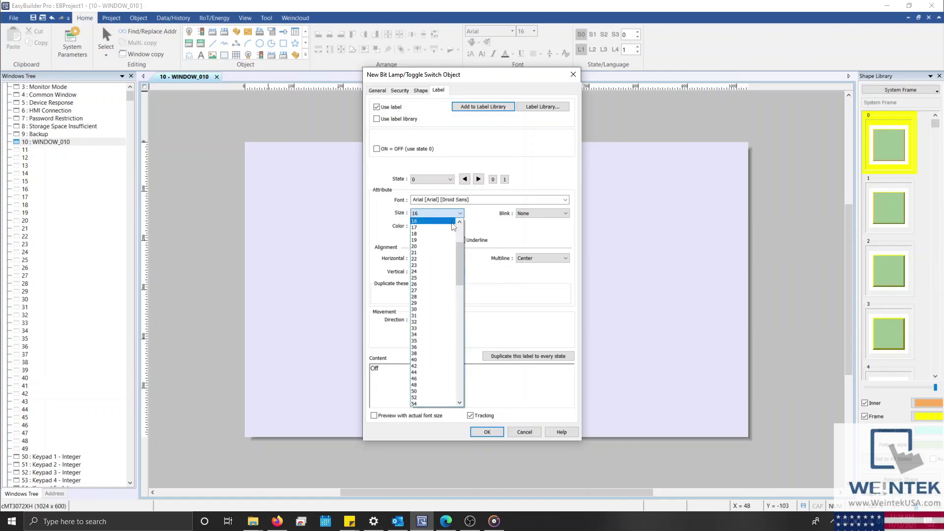
{"action": "left_click", "coordinate": [437, 240]}
{"action": "left_click", "coordinate": [442, 227]}
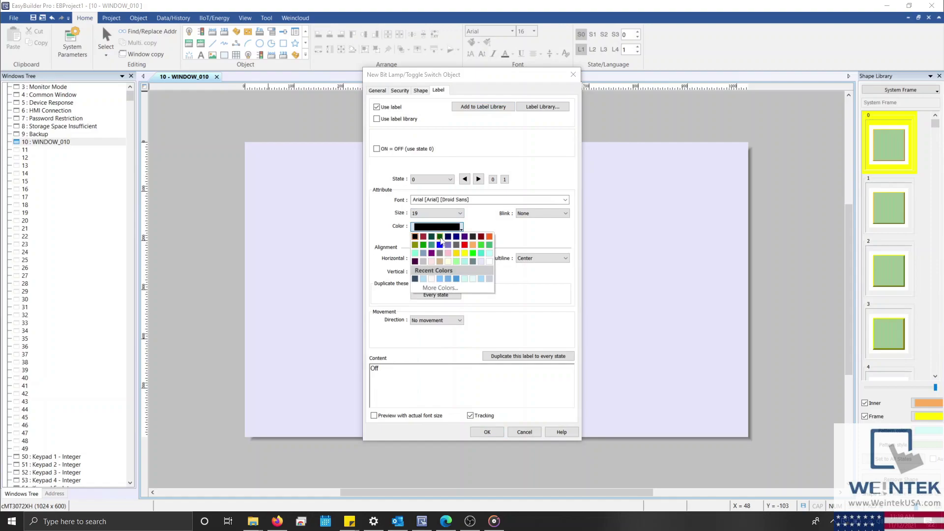
{"action": "left_click", "coordinate": [490, 236]}
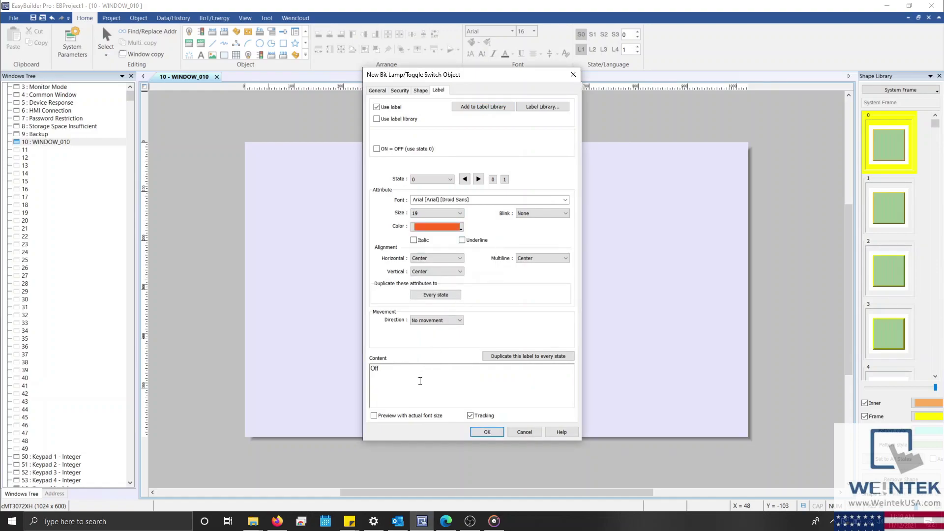
{"action": "left_click", "coordinate": [478, 179]}
{"action": "left_click", "coordinate": [460, 229]}
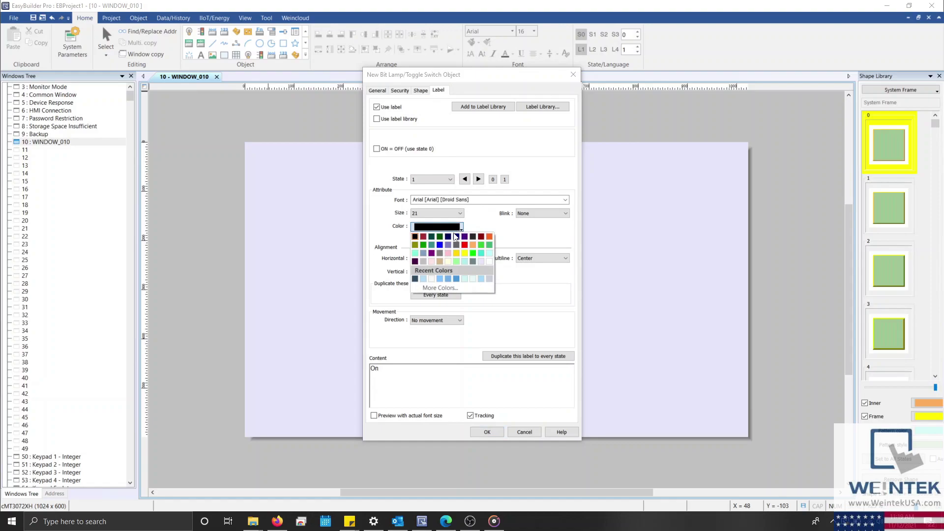
{"action": "left_click", "coordinate": [482, 245]}
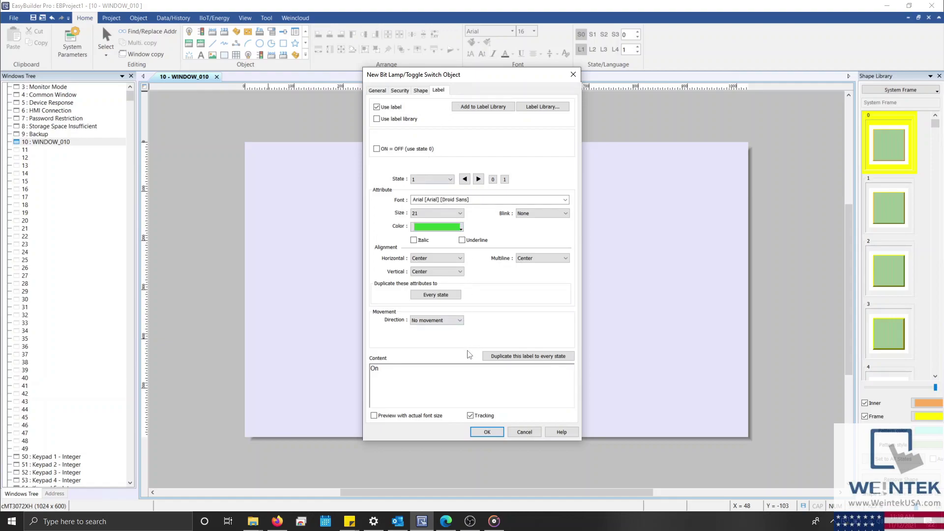
Place the bit lamp near the WINDOW_010 canvas centre and pin its position and size in Profile
{"action": "left_click", "coordinate": [487, 432]}
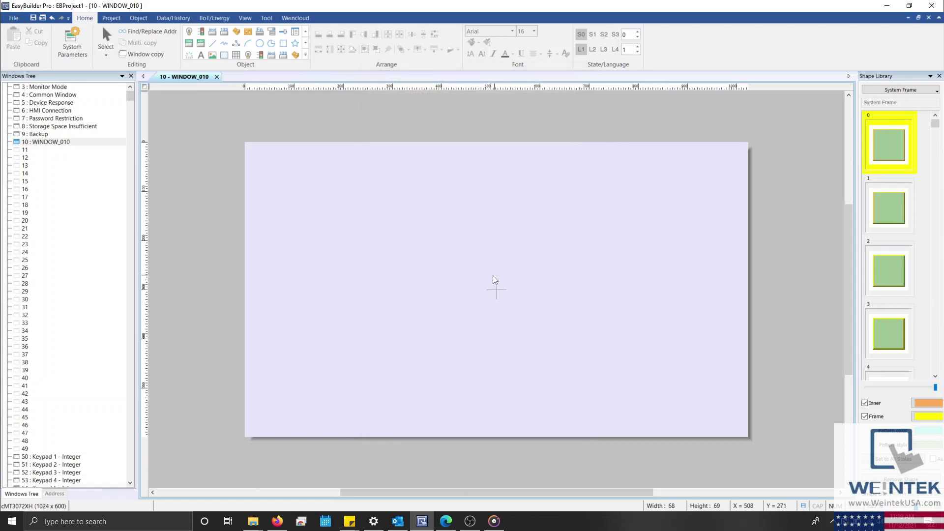
{"action": "left_click", "coordinate": [481, 271]}
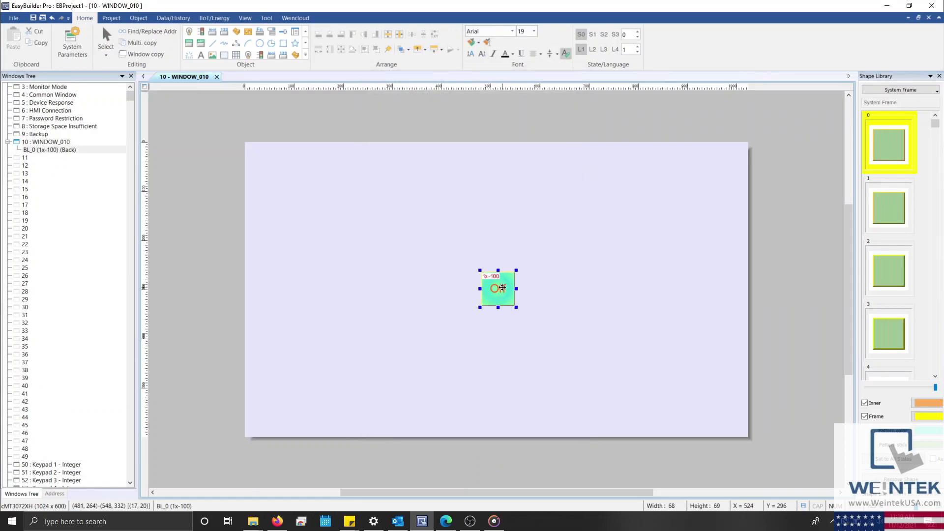
{"action": "double_click", "coordinate": [502, 287]}
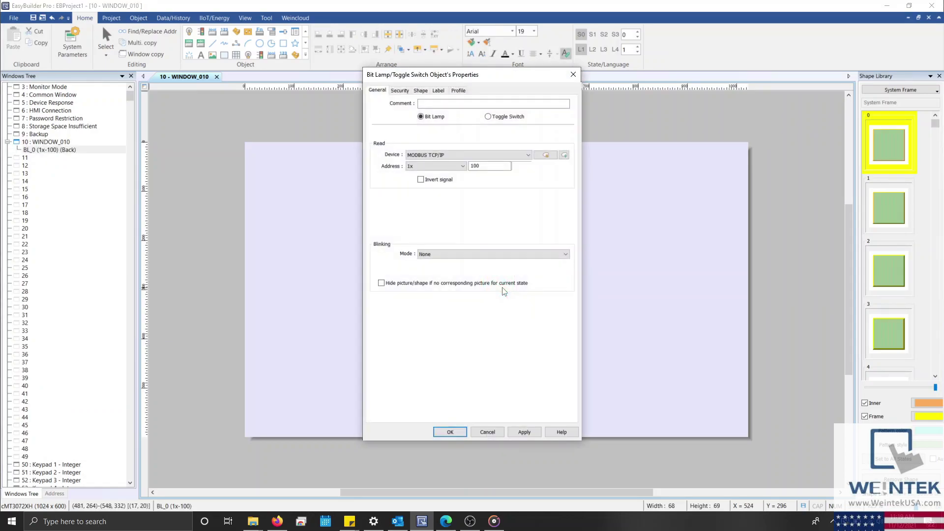
{"action": "left_click", "coordinate": [462, 92]}
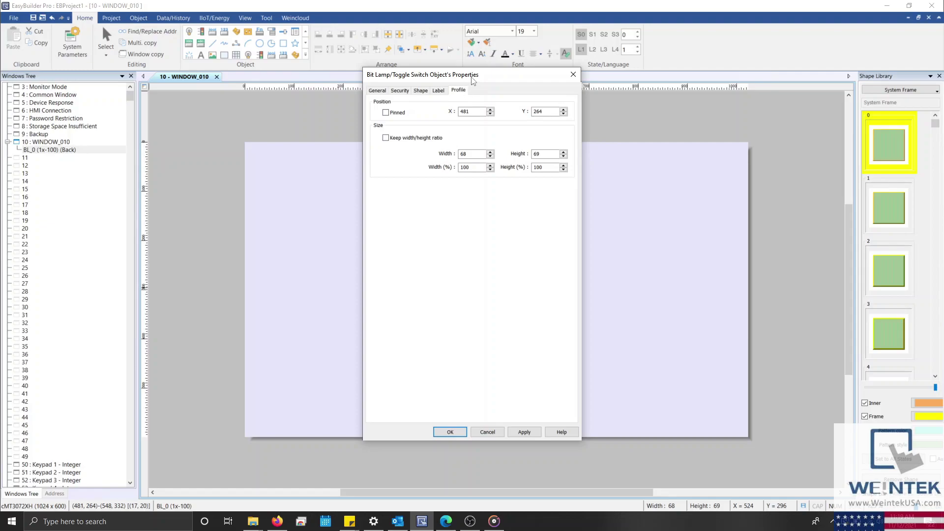
{"action": "left_click_drag", "start_coordinate": [416, 75], "coordinate": [277, 82]}
{"action": "left_click", "coordinate": [248, 119]}
{"action": "left_click", "coordinate": [313, 440]}
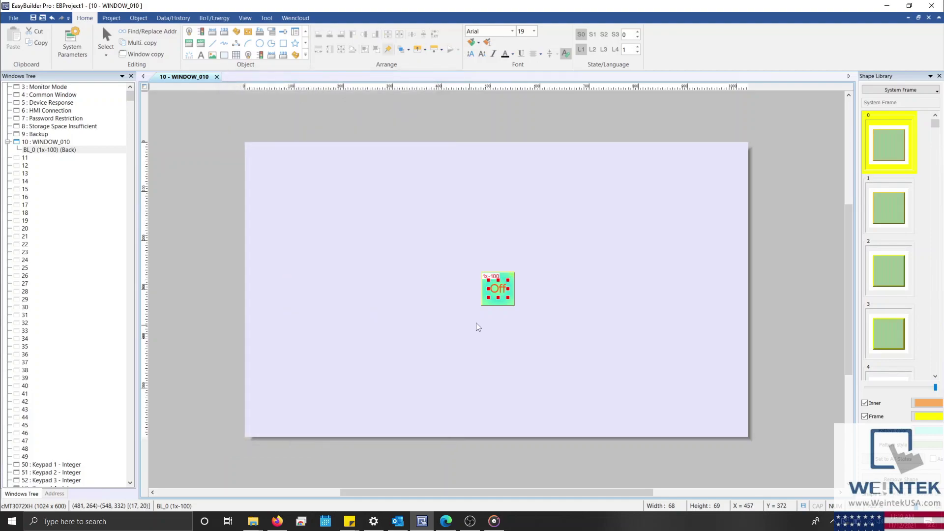
Test that the pinned lamp won't move, then unpin it in the Profile settings
{"action": "mouse_move", "coordinate": [502, 283]}
{"action": "left_mouse_down"}
{"action": "mouse_move", "coordinate": [612, 297]}
{"action": "mouse_move", "coordinate": [495, 293]}
{"action": "left_mouse_up"}
{"action": "double_click", "coordinate": [498, 286]}
{"action": "left_click", "coordinate": [459, 91]}
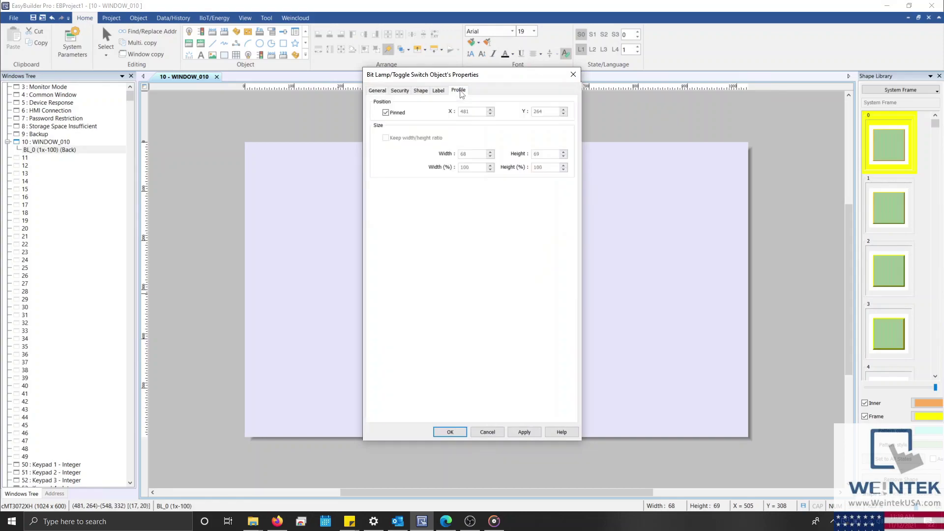
{"action": "left_click", "coordinate": [399, 113]}
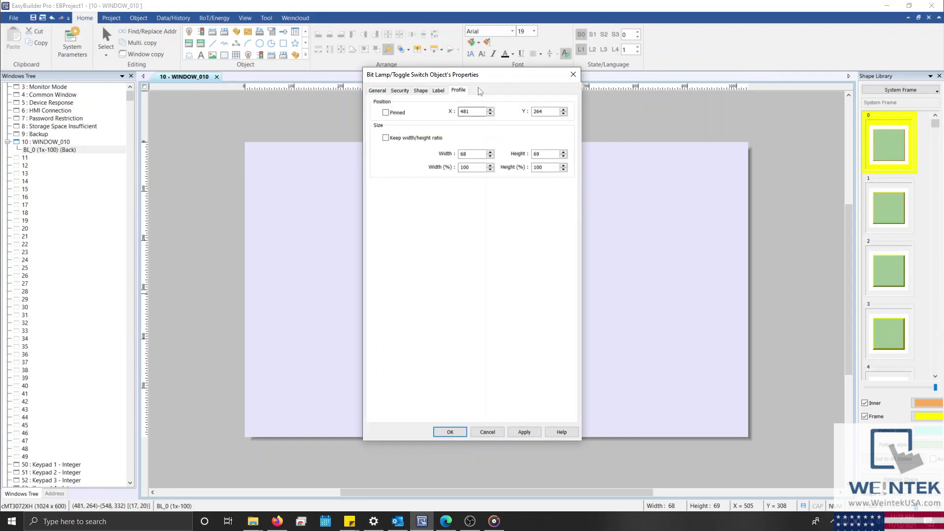
Move the bit lamp's Properties dialog aside and dismiss it with Esc
{"action": "left_click_drag", "start_coordinate": [479, 75], "coordinate": [348, 78]}
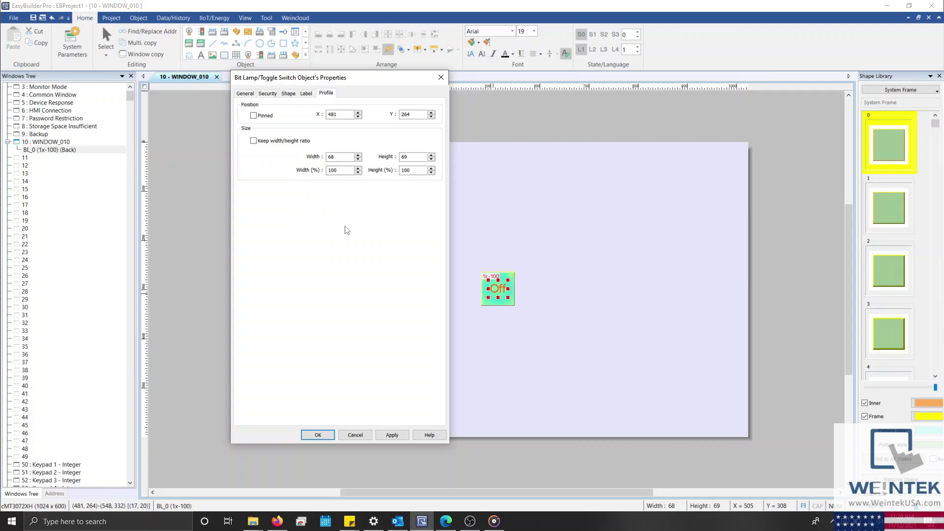
{"action": "key", "text": "Escape"}
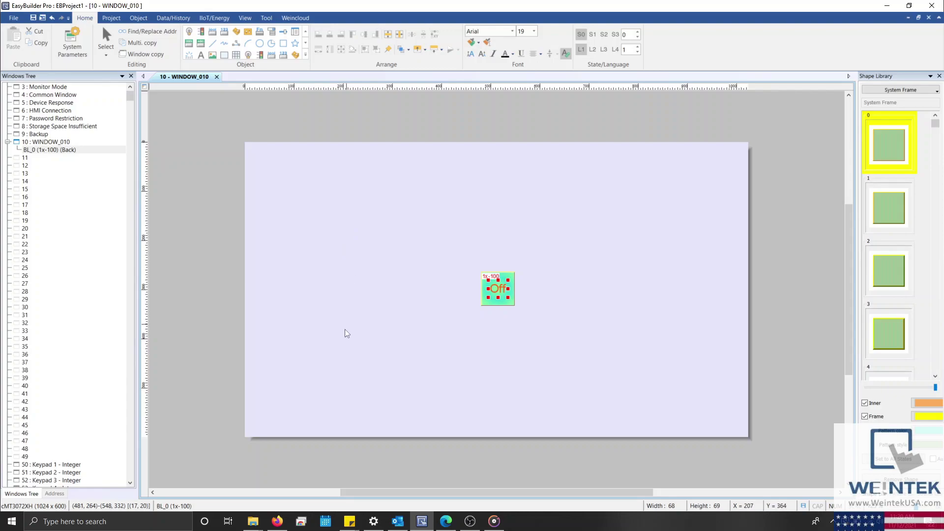
Bring the Firefox window with the Weintek USA YouTube Videos page to the front
{"action": "left_click", "coordinate": [278, 520]}
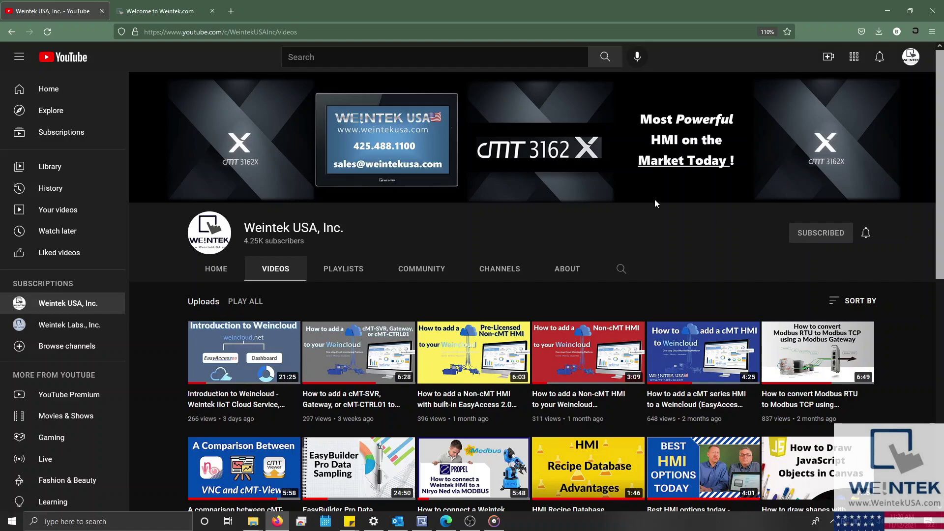
Switch to the Welcome to Weintek.com tab and scroll its Download page to the software list
{"action": "left_click", "coordinate": [168, 4]}
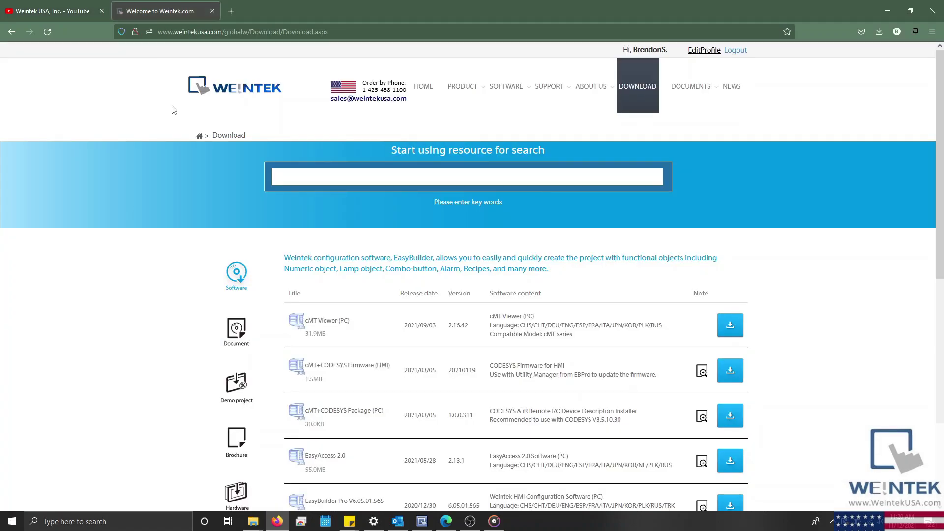
{"action": "scroll", "coordinate": [175, 160], "scroll_direction": "down", "scroll_amount": 1}
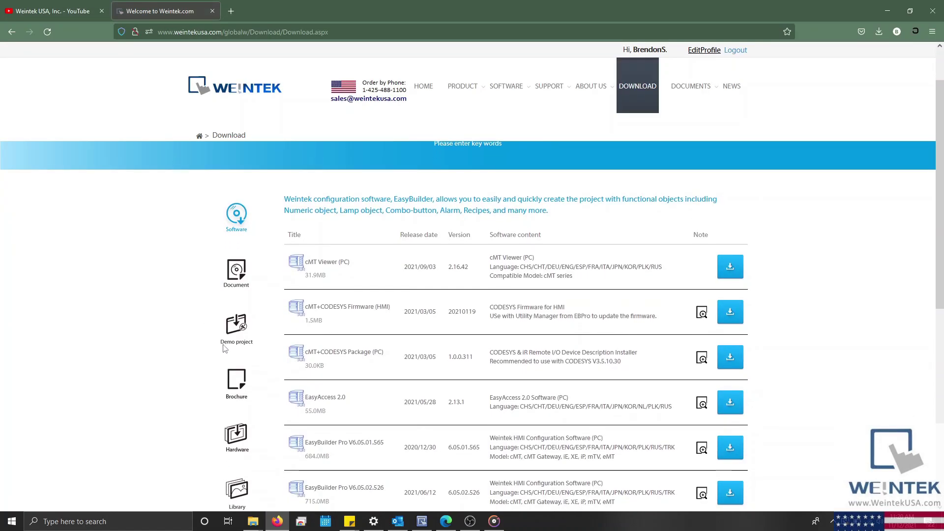